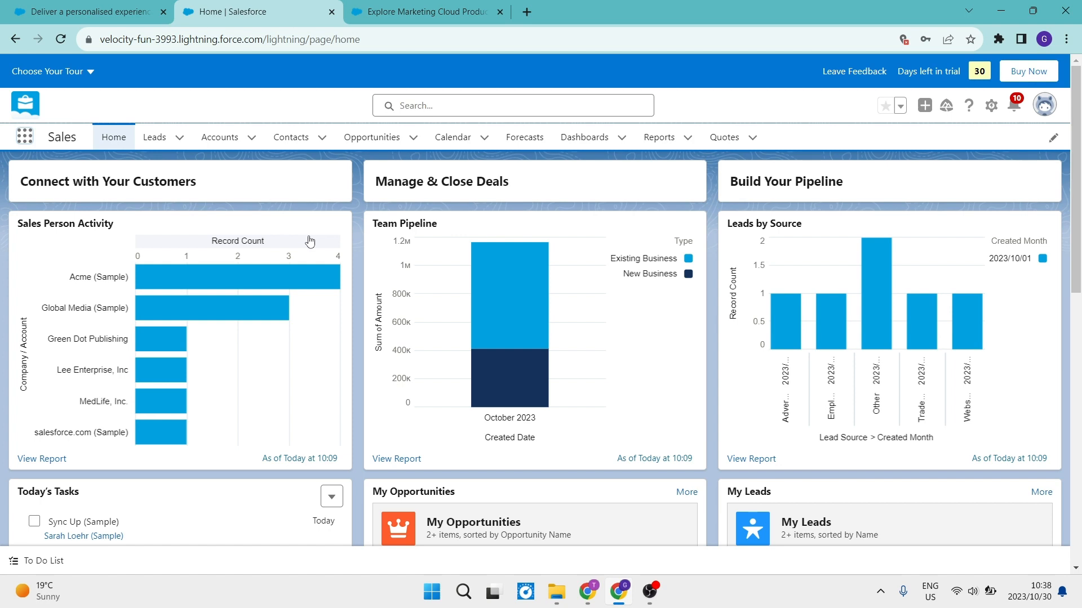
- Read through the Marketing Cloud product page, from its introduction down to the free trial offer
{"action": "left_click", "coordinate": [91, 11]}
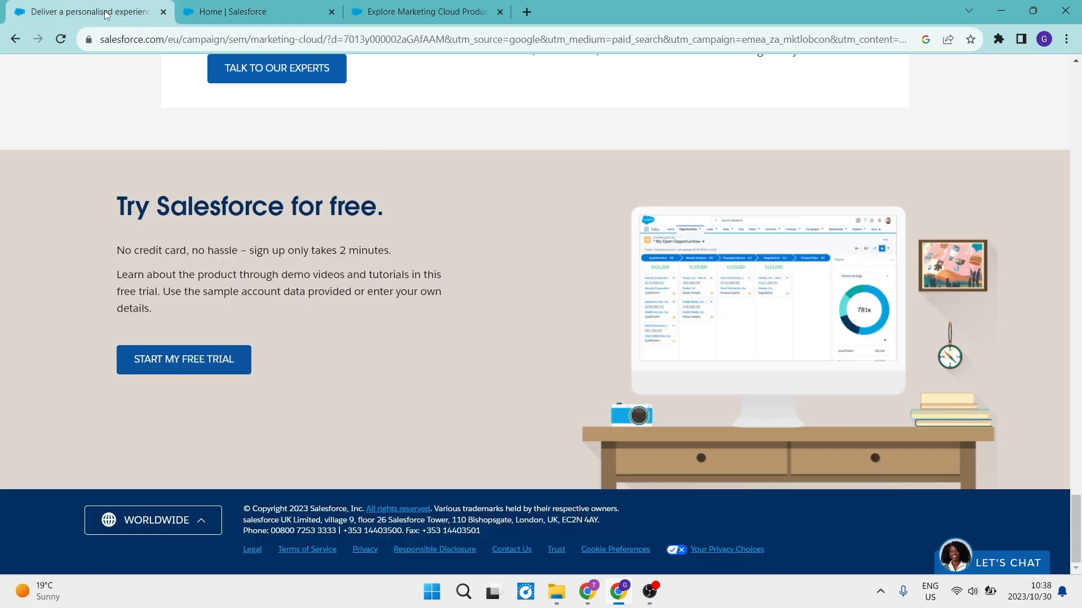
{"action": "scroll", "coordinate": [446, 269], "scroll_direction": "up", "scroll_amount": 20}
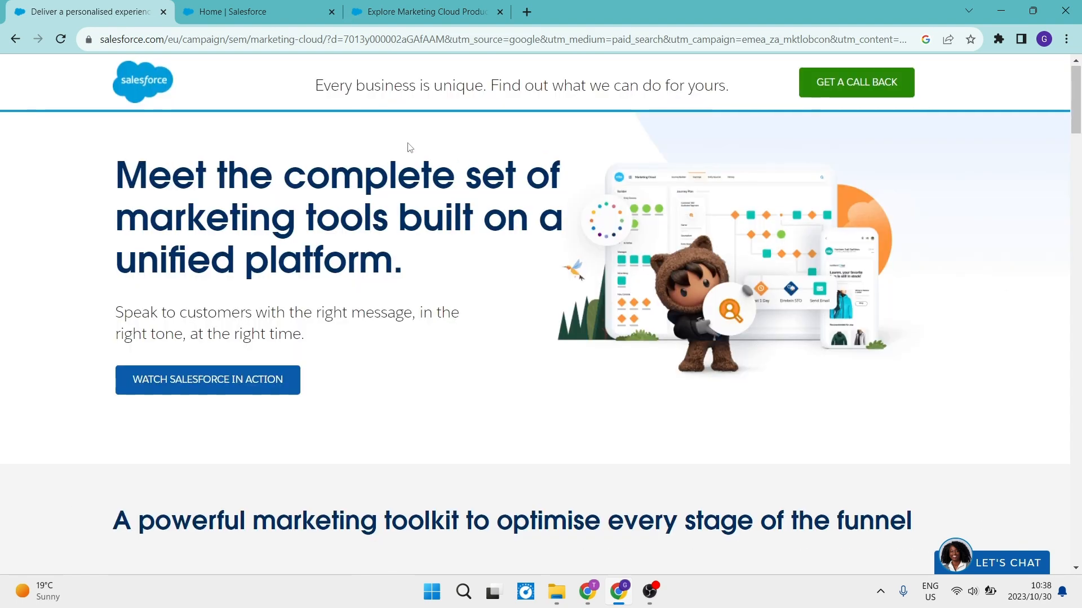
{"action": "scroll", "coordinate": [410, 147], "scroll_direction": "down", "scroll_amount": 1}
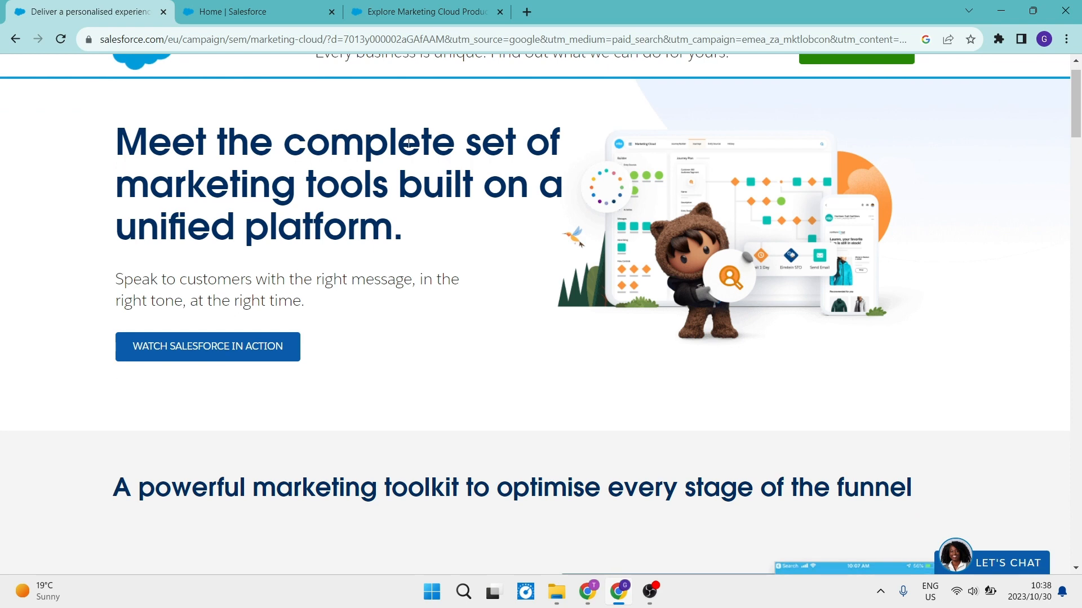
{"action": "scroll", "coordinate": [413, 190], "scroll_direction": "up", "scroll_amount": 1}
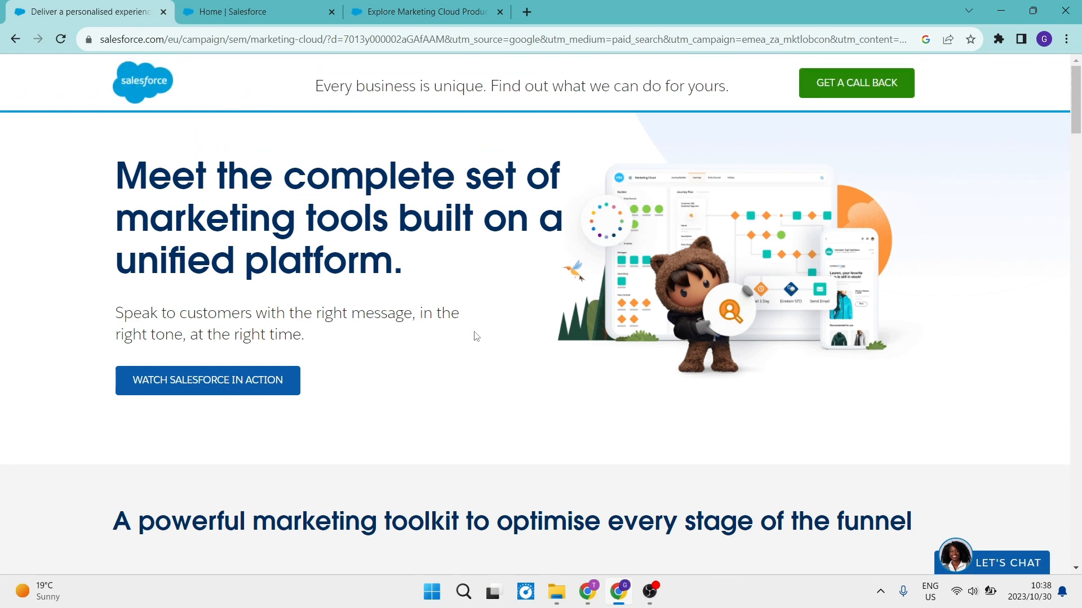
{"action": "scroll", "coordinate": [476, 337], "scroll_direction": "down", "scroll_amount": 2}
{"action": "scroll", "coordinate": [476, 337], "scroll_direction": "down", "scroll_amount": 3}
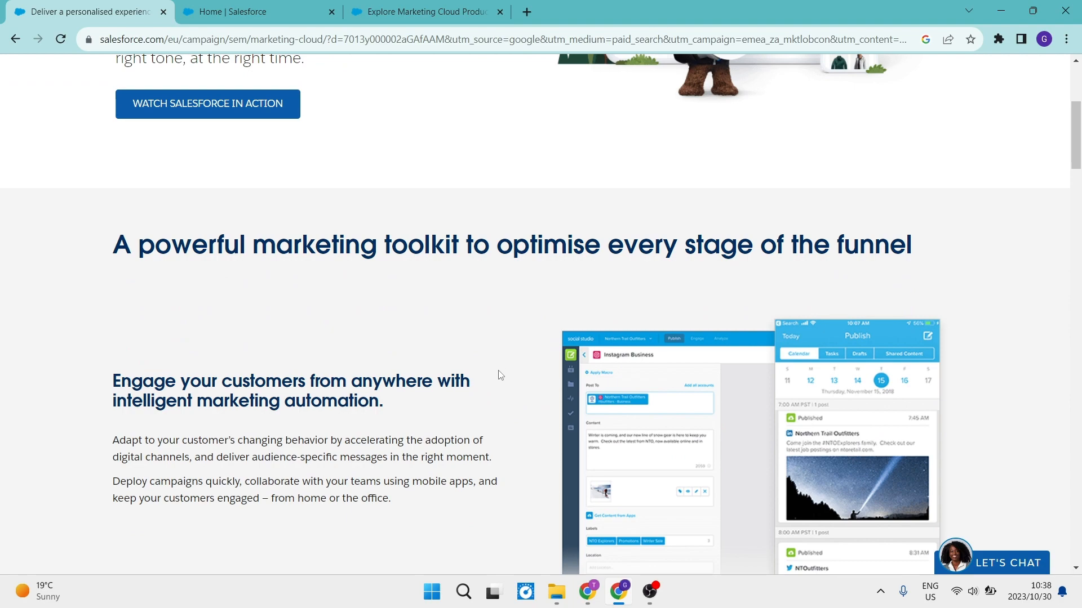
{"action": "scroll", "coordinate": [500, 375], "scroll_direction": "down", "scroll_amount": 4}
{"action": "scroll", "coordinate": [500, 375], "scroll_direction": "down", "scroll_amount": 10}
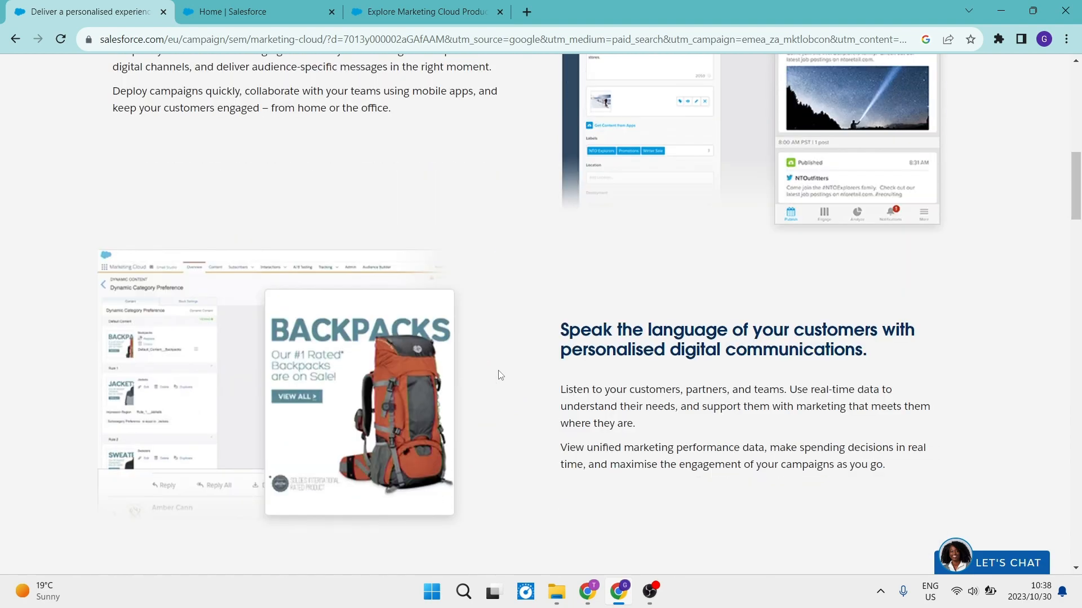
{"action": "scroll", "coordinate": [500, 375], "scroll_direction": "down", "scroll_amount": 18}
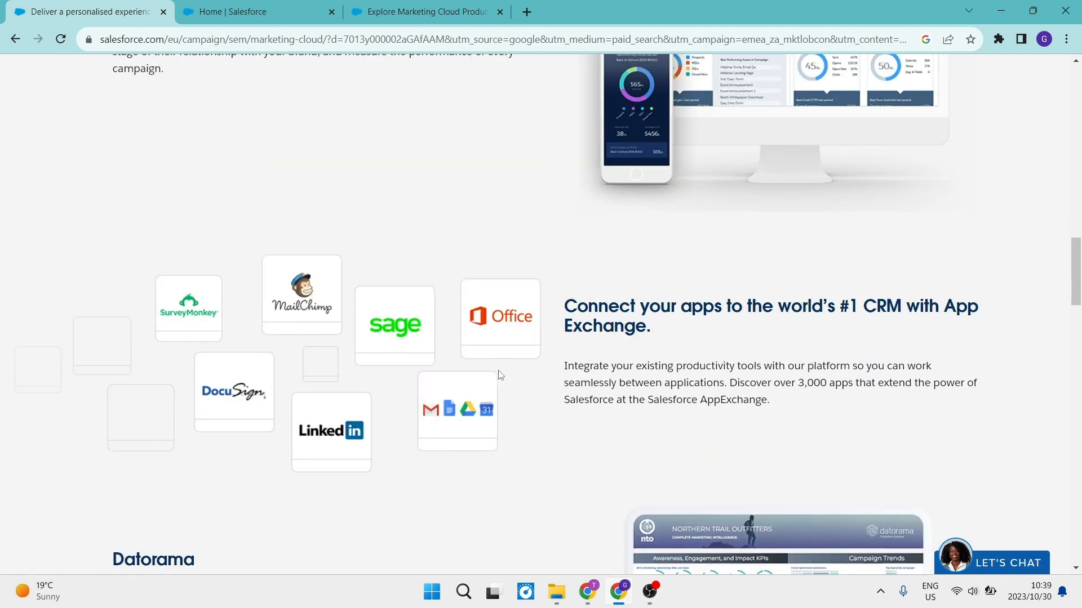
{"action": "scroll", "coordinate": [499, 376], "scroll_direction": "down", "scroll_amount": 8}
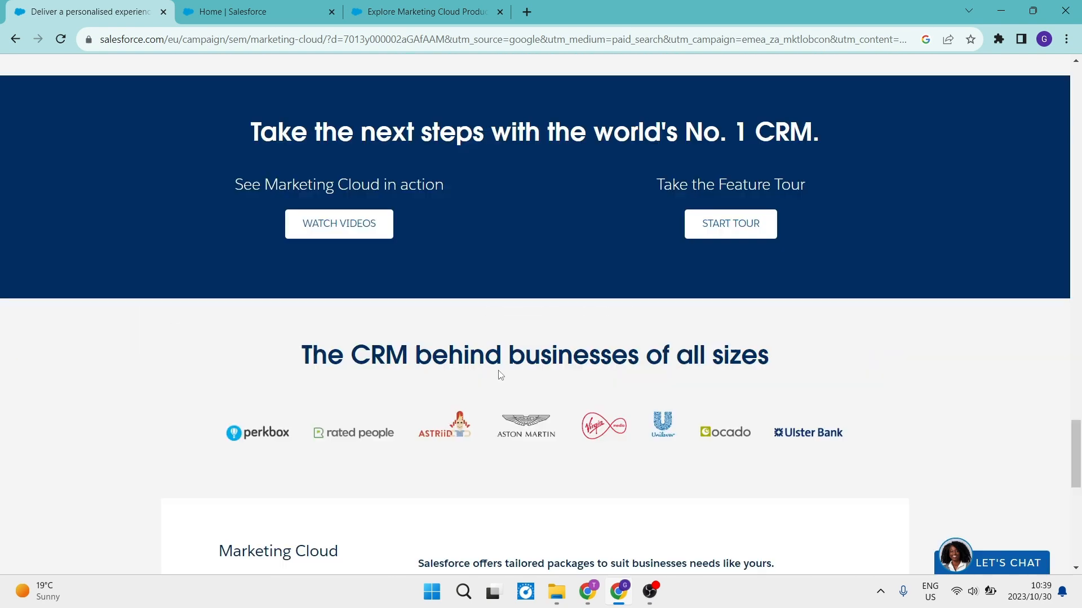
{"action": "scroll", "coordinate": [499, 375], "scroll_direction": "down", "scroll_amount": 5}
{"action": "scroll", "coordinate": [498, 375], "scroll_direction": "down", "scroll_amount": 3}
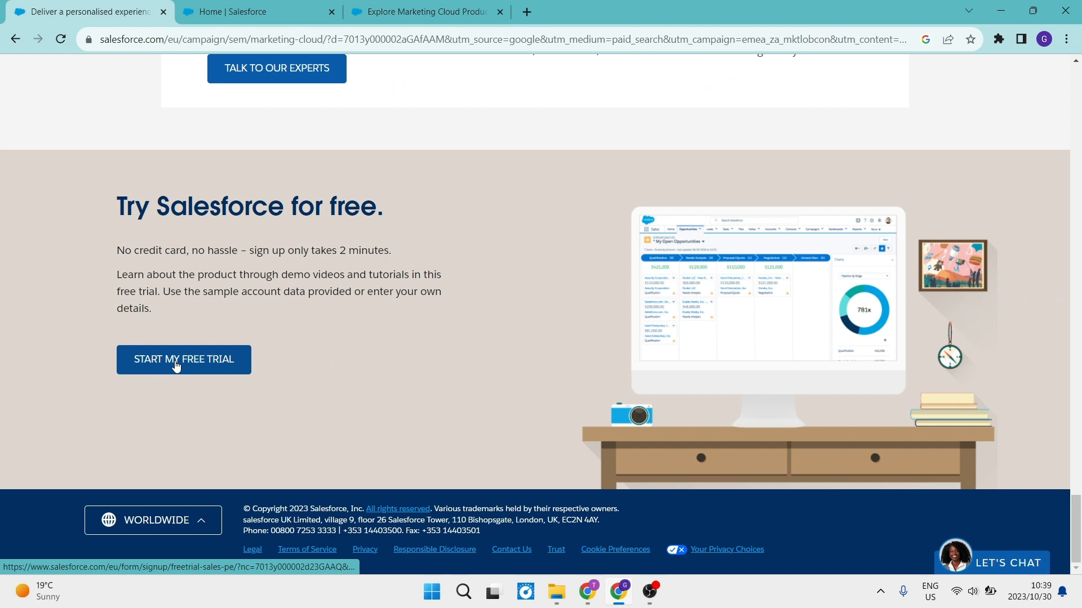
{"action": "key", "text": "super+plus"}
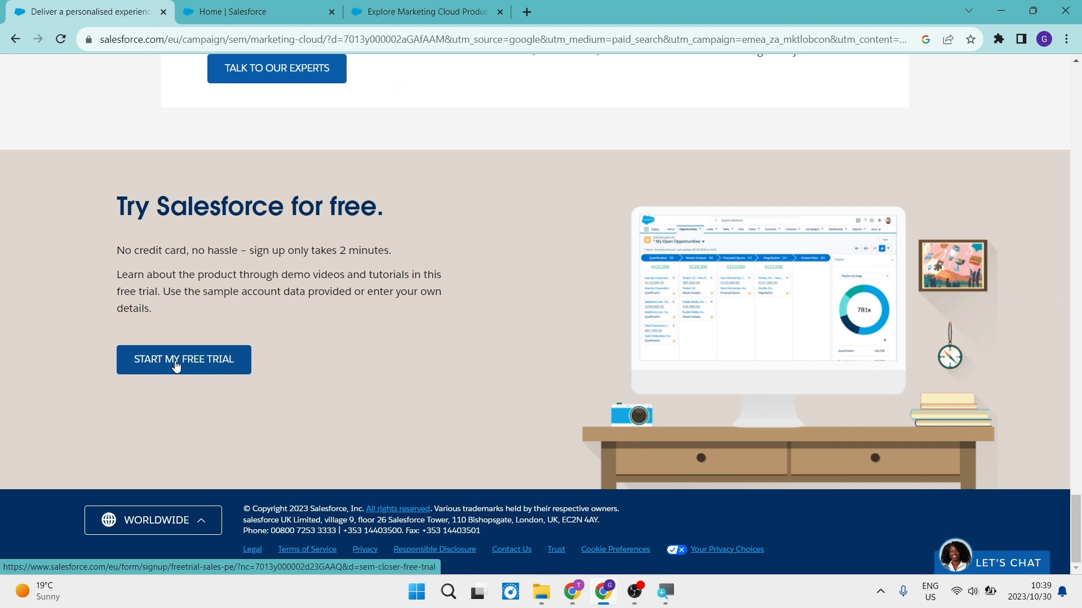
{"action": "key", "text": "super+plus"}
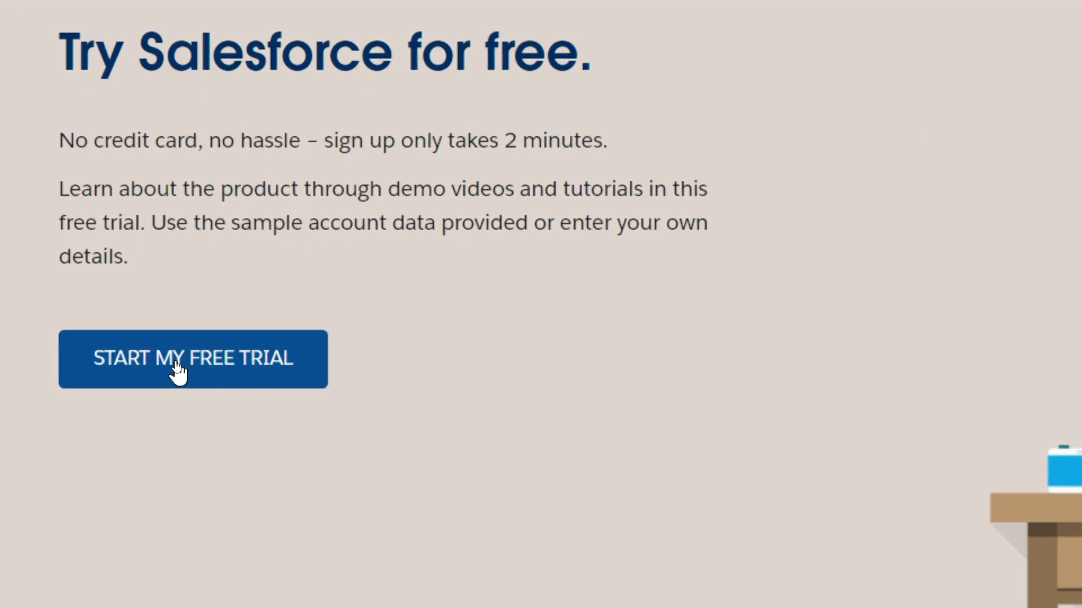
{"action": "key", "text": "super+minus"}
- Return to the Sales home page and examine its charts, tasks, opportunities, leads and sales operations shortcuts
{"action": "left_click", "coordinate": [273, 6]}
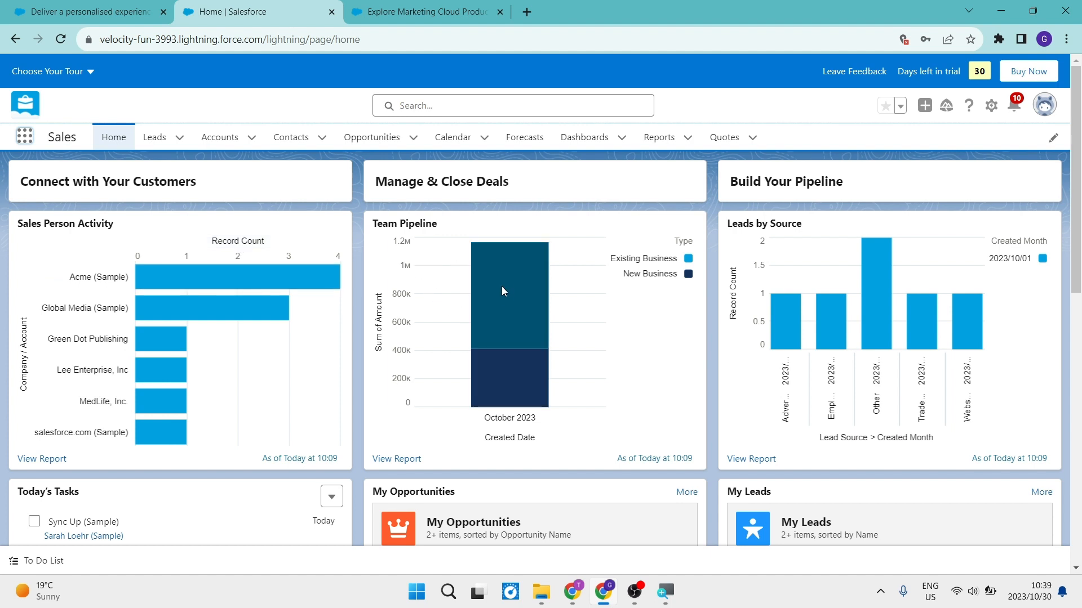
{"action": "mouse_move", "coordinate": [503, 274]}
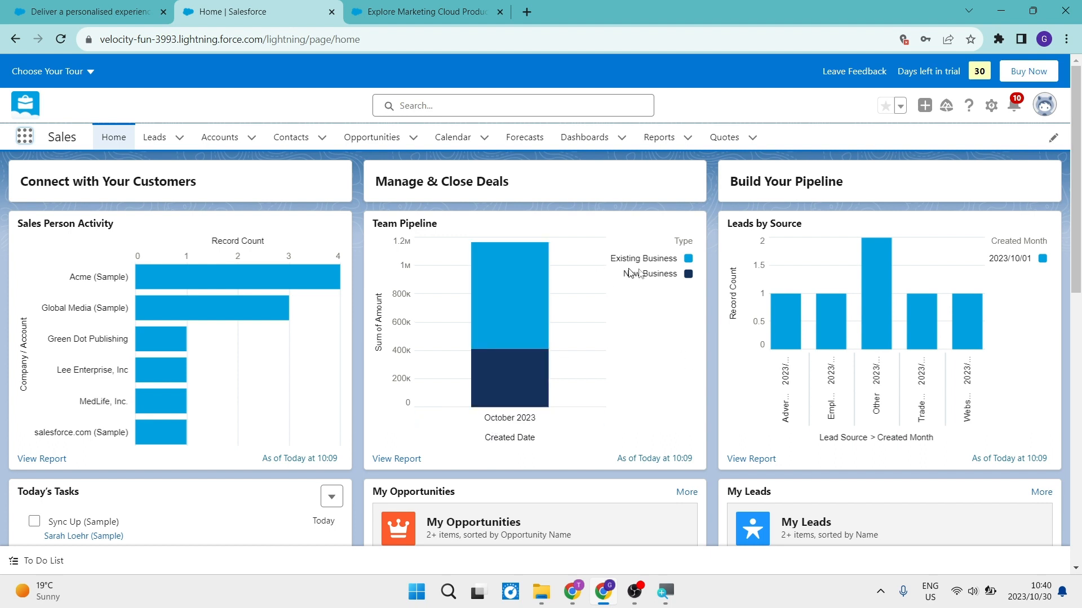
{"action": "mouse_move", "coordinate": [872, 299]}
{"action": "scroll", "coordinate": [684, 422], "scroll_direction": "down", "scroll_amount": 1}
{"action": "scroll", "coordinate": [684, 422], "scroll_direction": "down", "scroll_amount": 4}
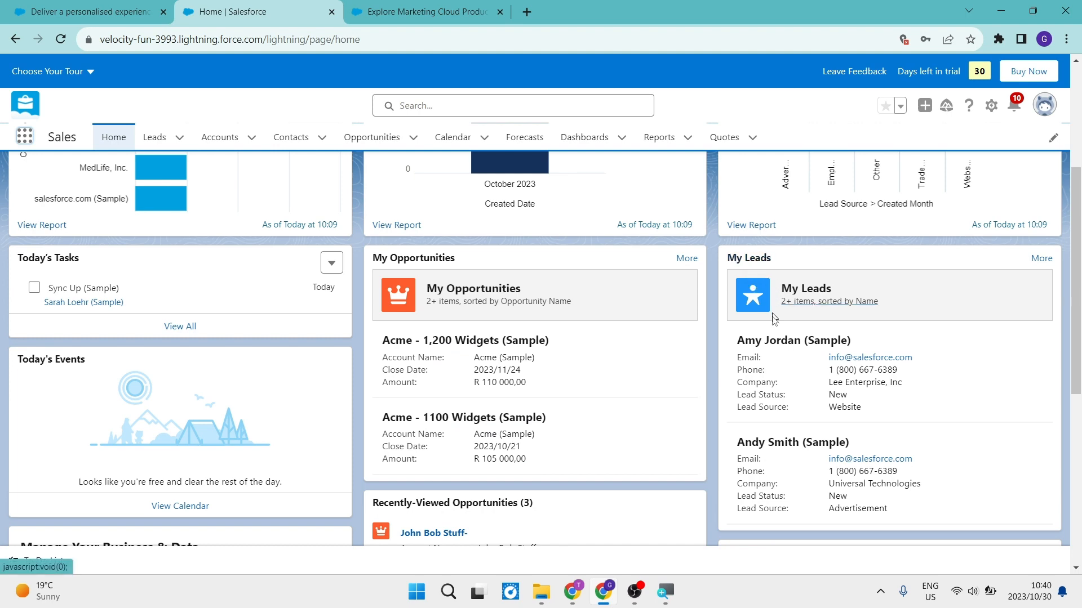
{"action": "scroll", "coordinate": [773, 376], "scroll_direction": "down", "scroll_amount": 3}
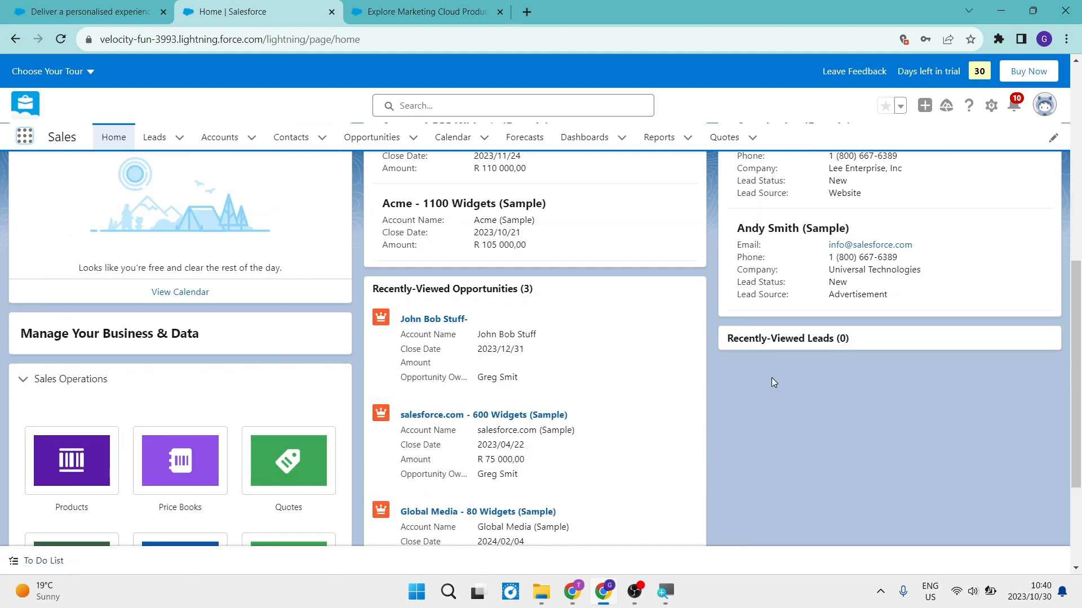
{"action": "scroll", "coordinate": [453, 338], "scroll_direction": "up", "scroll_amount": 1}
{"action": "scroll", "coordinate": [453, 338], "scroll_direction": "down", "scroll_amount": 2}
{"action": "scroll", "coordinate": [453, 338], "scroll_direction": "up", "scroll_amount": 3}
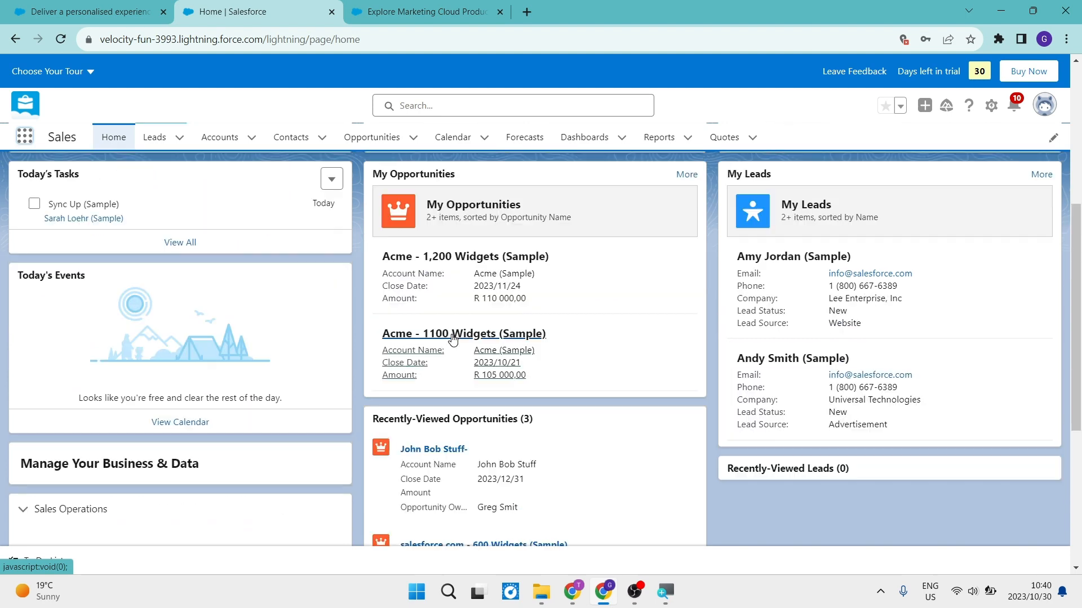
{"action": "scroll", "coordinate": [453, 338], "scroll_direction": "down", "scroll_amount": 2}
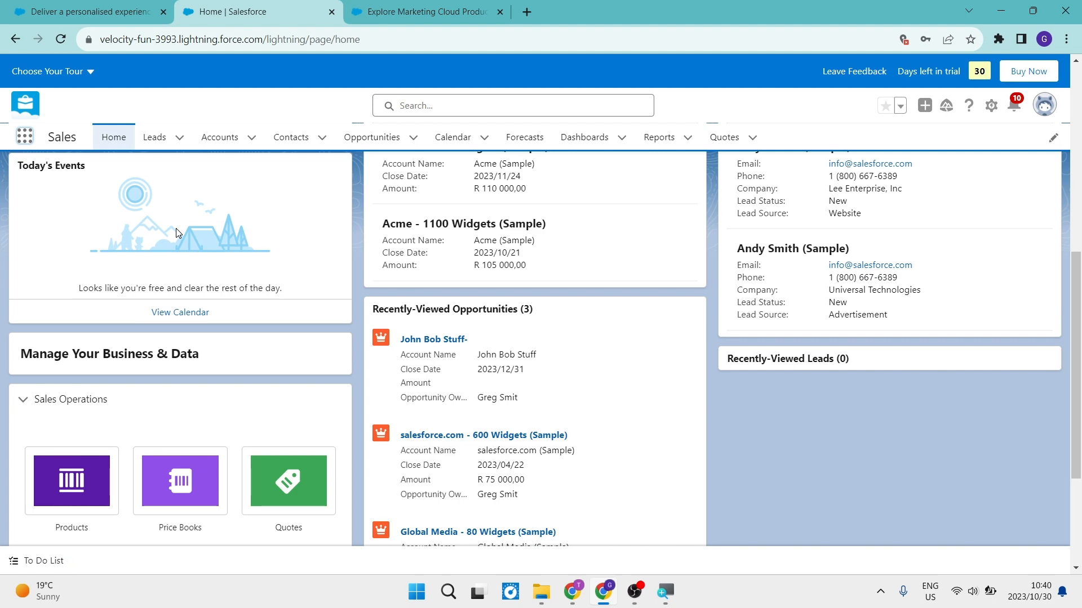
{"action": "scroll", "coordinate": [444, 244], "scroll_direction": "up", "scroll_amount": 2}
{"action": "scroll", "coordinate": [448, 244], "scroll_direction": "down", "scroll_amount": 4}
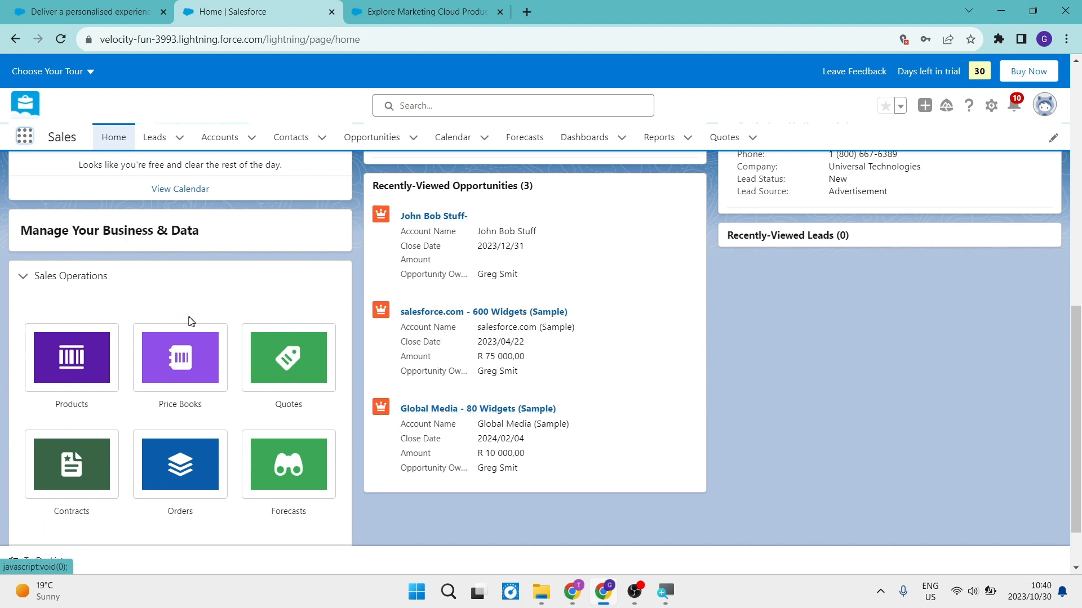
{"action": "scroll", "coordinate": [191, 321], "scroll_direction": "down", "scroll_amount": 1}
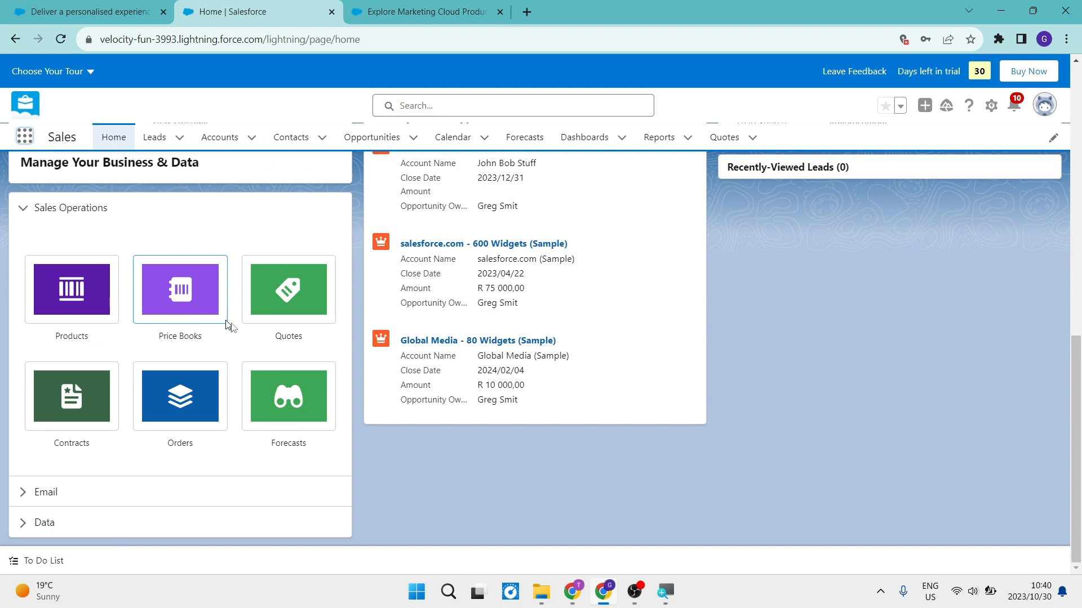
{"action": "scroll", "coordinate": [203, 424], "scroll_direction": "up", "scroll_amount": 3}
{"action": "scroll", "coordinate": [361, 331], "scroll_direction": "up", "scroll_amount": 6}
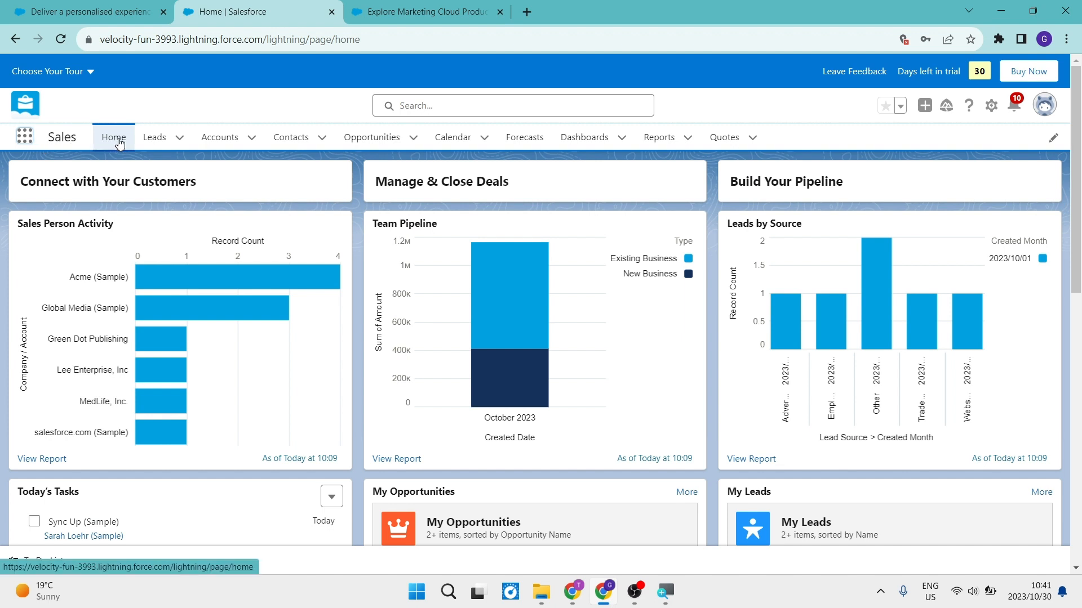
{"action": "left_click", "coordinate": [179, 138]}
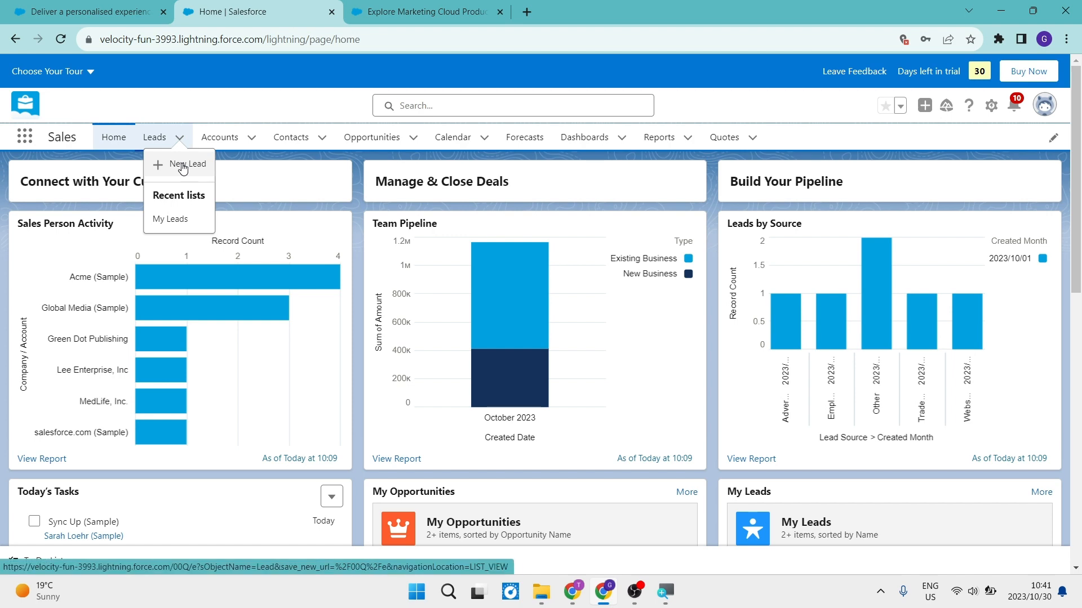
{"action": "left_click", "coordinate": [182, 166]}
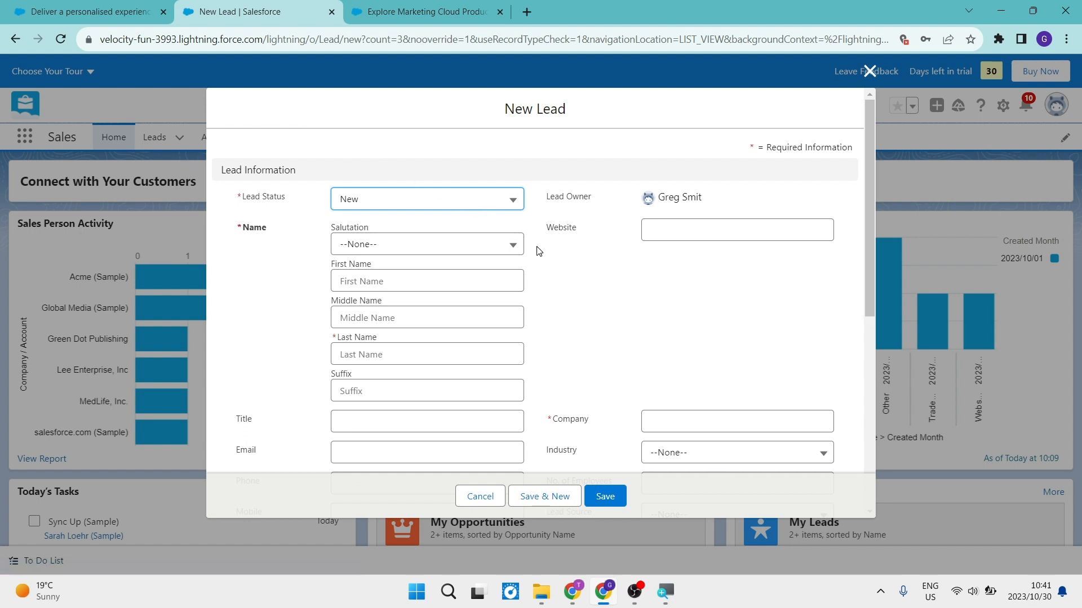
{"action": "left_click", "coordinate": [869, 72]}
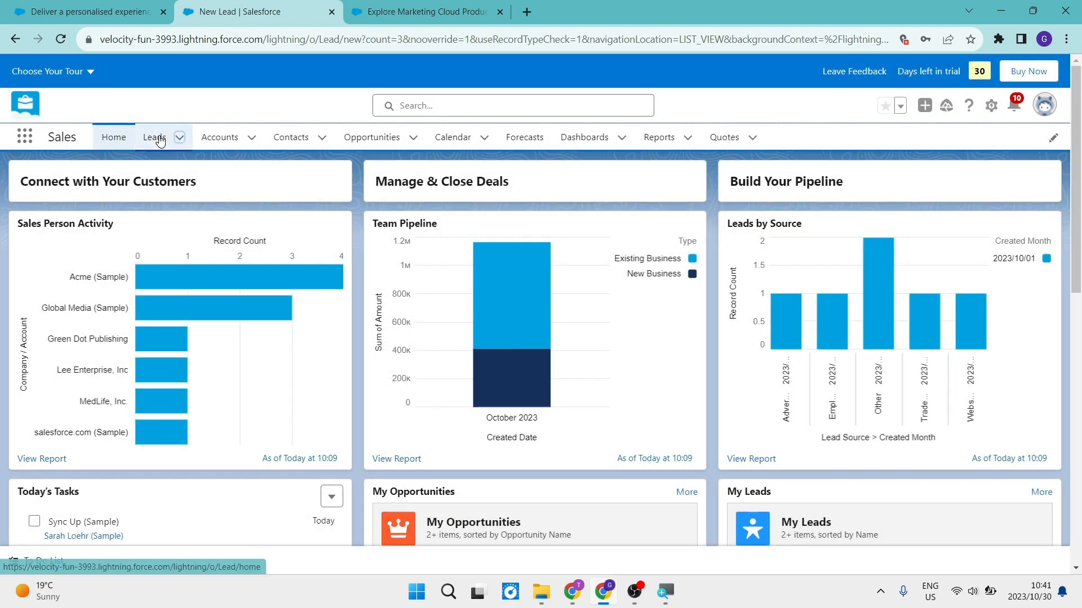
- Start a new lead from the Leads list and choose New as its lead status
{"action": "left_click", "coordinate": [154, 137]}
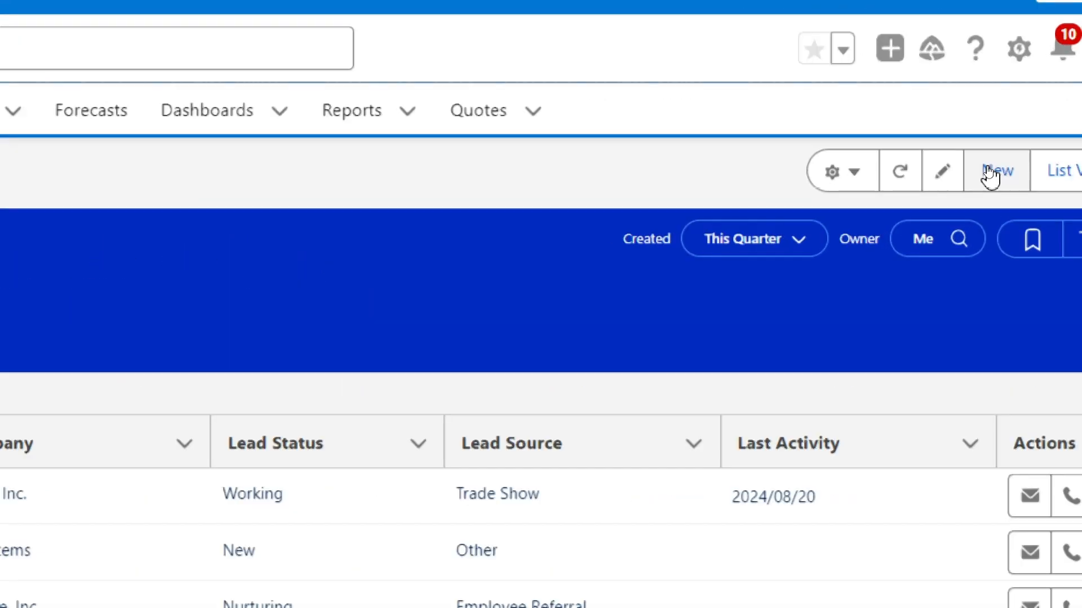
{"action": "left_click", "coordinate": [990, 169]}
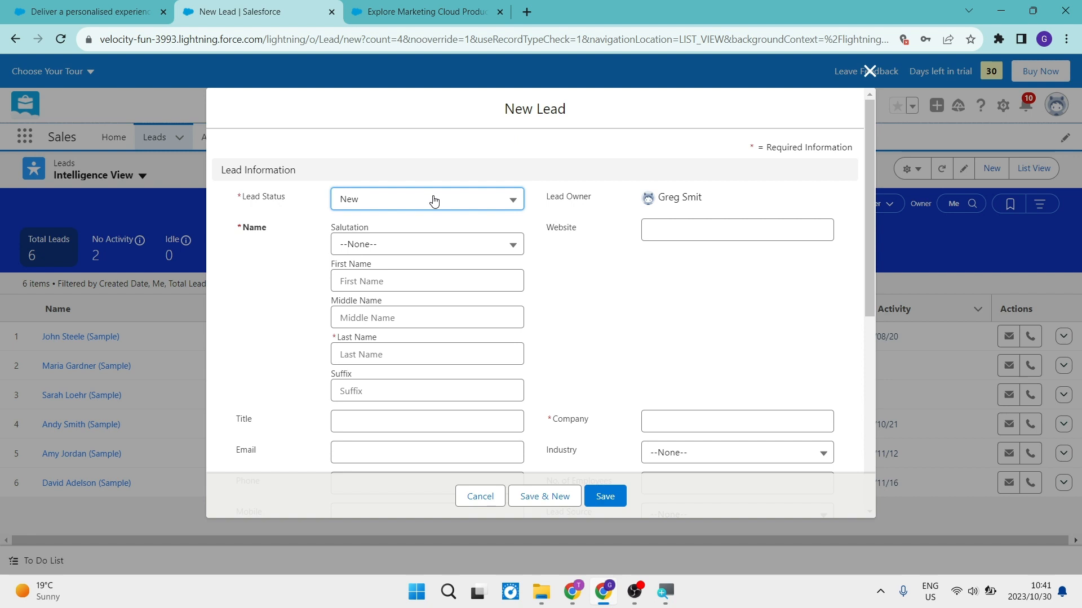
{"action": "left_click", "coordinate": [433, 201]}
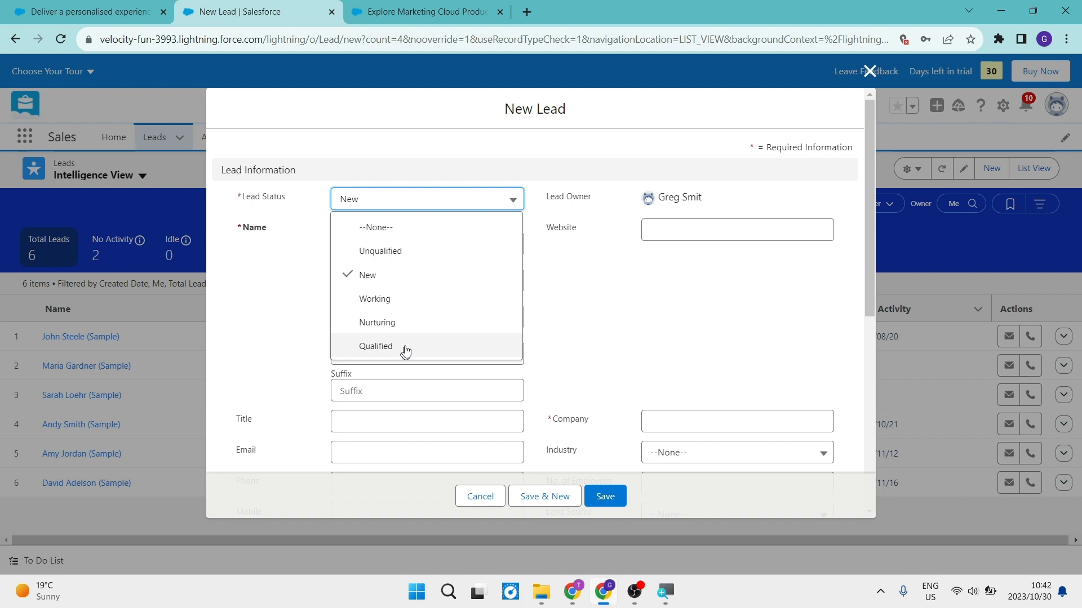
{"action": "left_click", "coordinate": [425, 278]}
- Enter the lead's first name and last name in the new lead form
{"action": "left_click", "coordinate": [425, 280]}
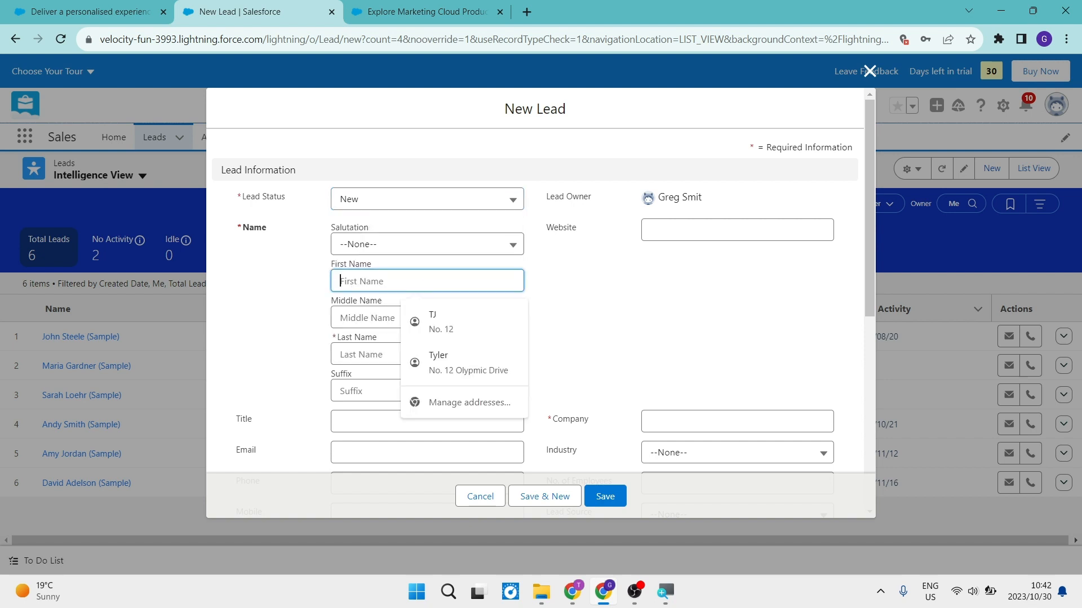
{"action": "type", "text": "Bob"}
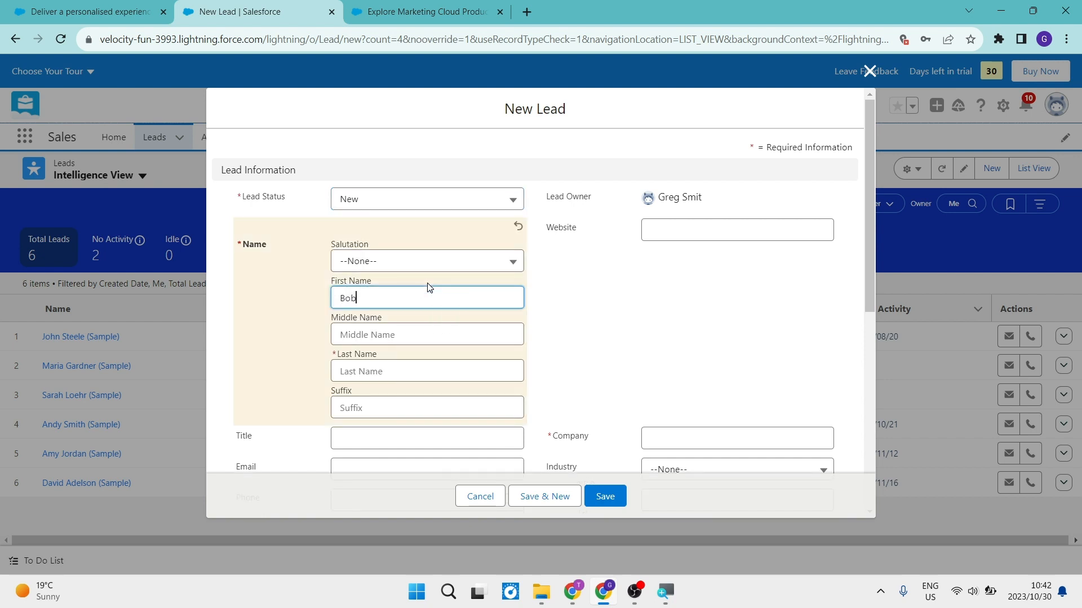
{"action": "left_click", "coordinate": [415, 371]}
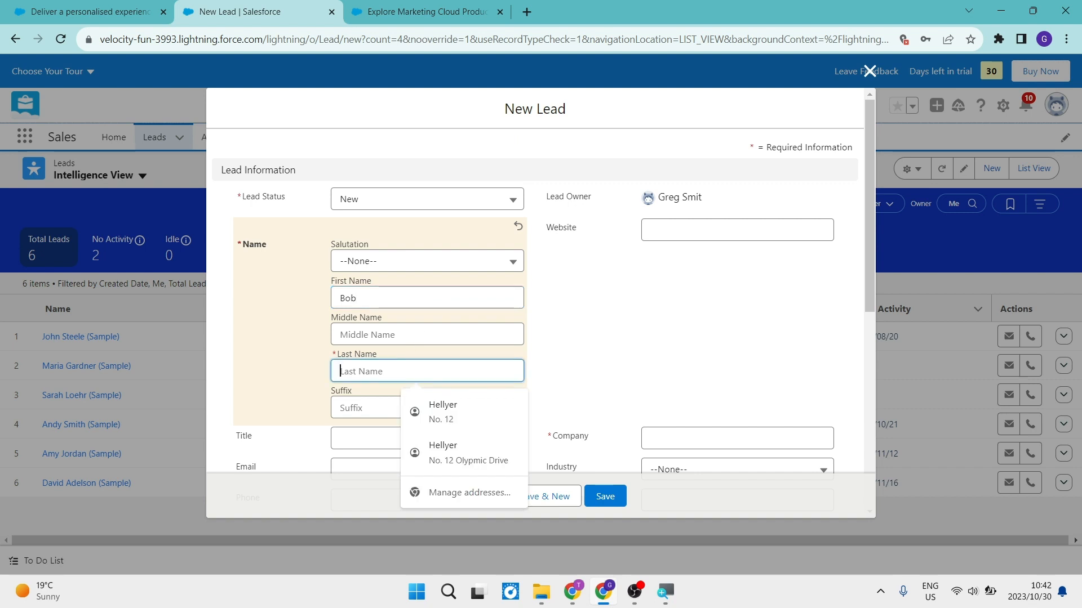
{"action": "type", "text": "Norman"}
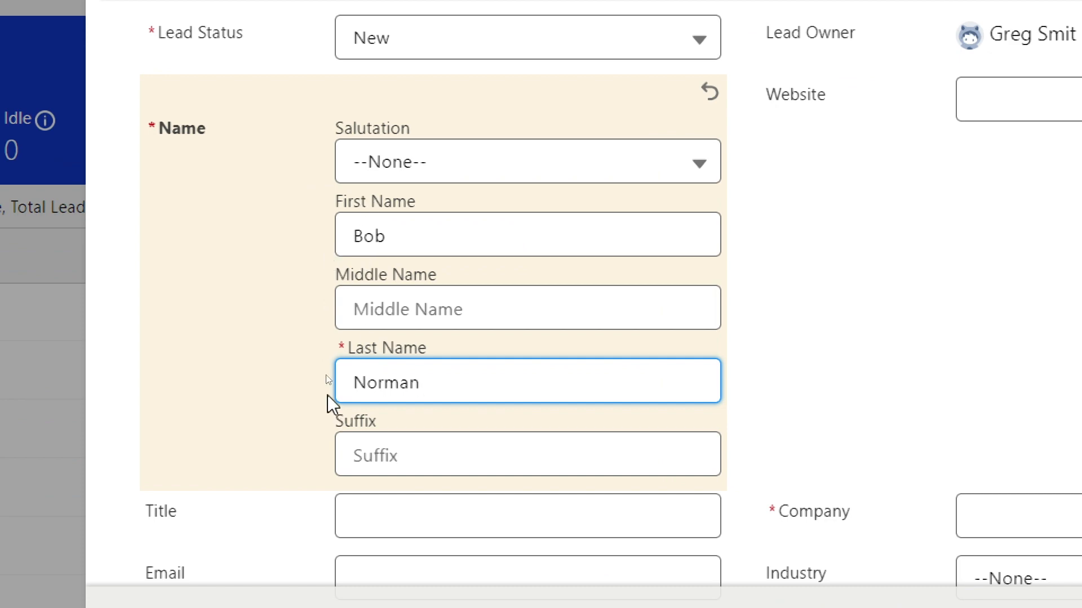
{"action": "left_click", "coordinate": [297, 350]}
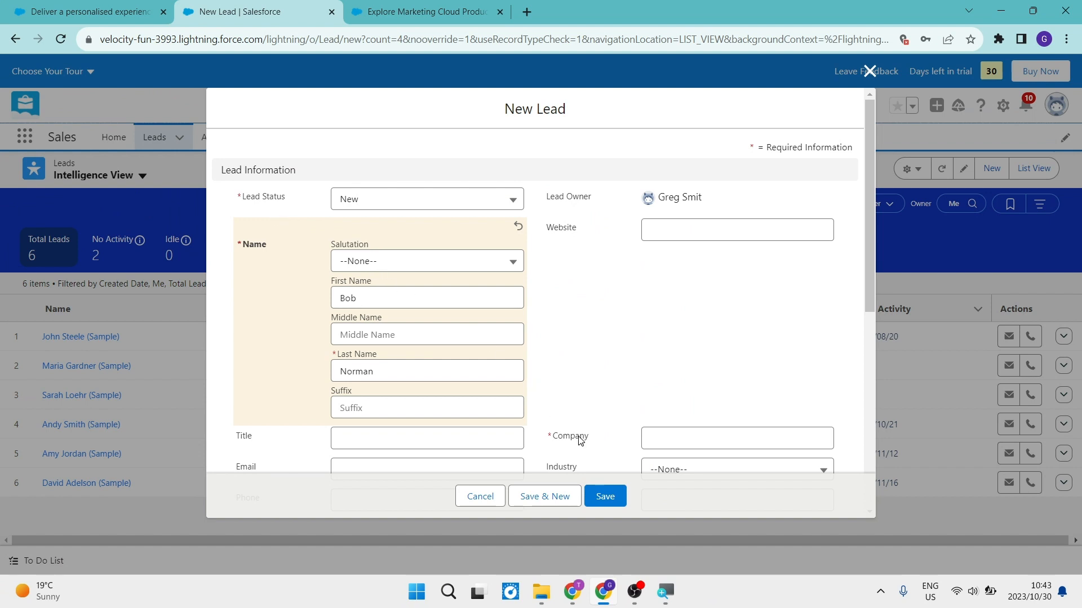
- Examine the remaining contact and company fields of the new lead form, including the available Rating options
{"action": "scroll", "coordinate": [569, 427], "scroll_direction": "down", "scroll_amount": 2}
{"action": "scroll", "coordinate": [569, 426], "scroll_direction": "down", "scroll_amount": 1}
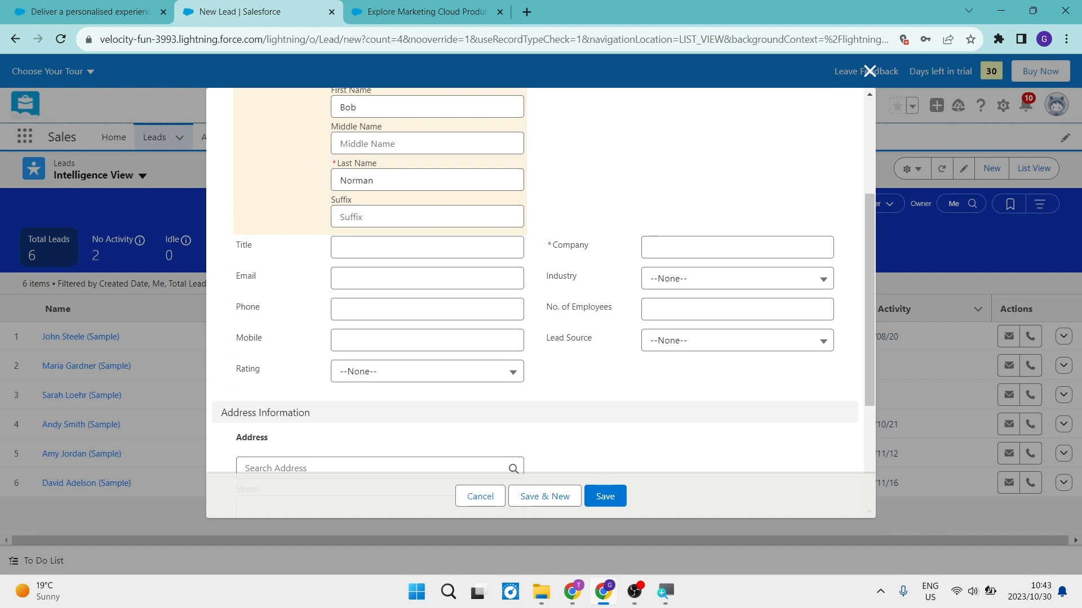
{"action": "left_click", "coordinate": [394, 372]}
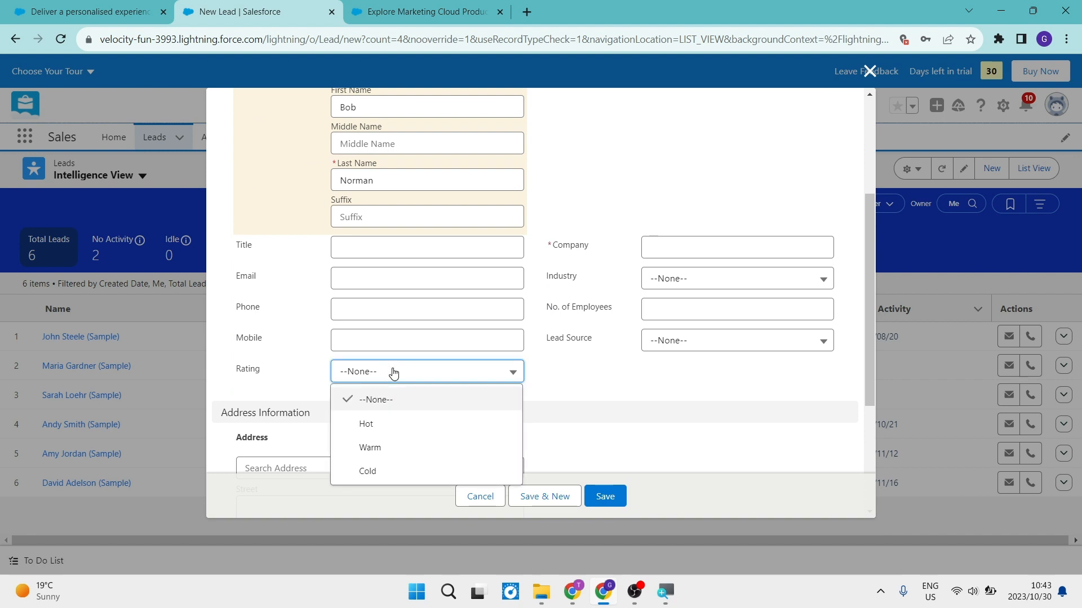
{"action": "left_click", "coordinate": [393, 372]}
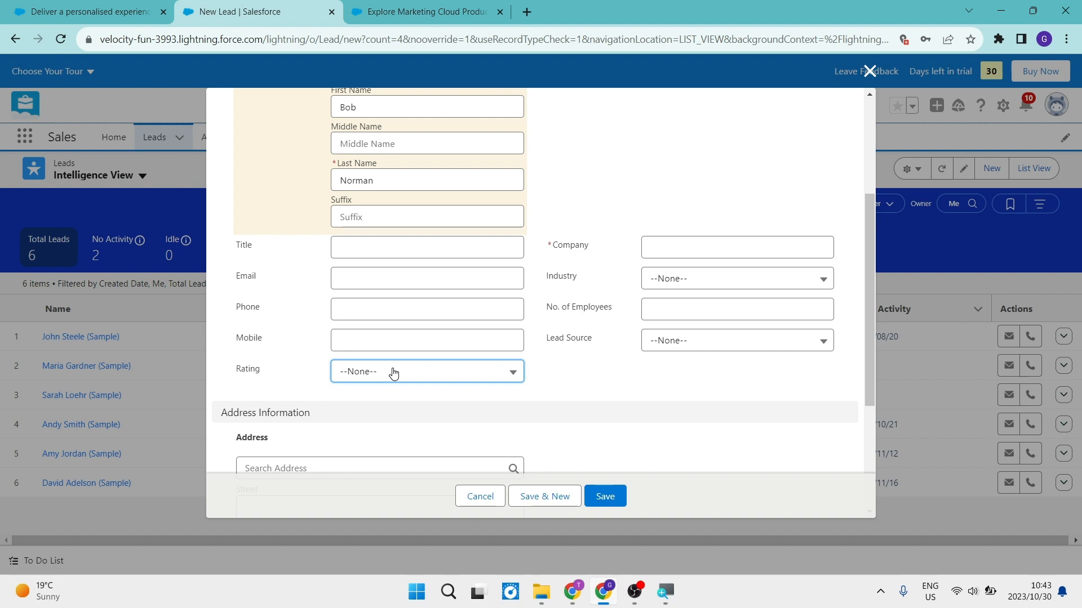
{"action": "scroll", "coordinate": [393, 372], "scroll_direction": "up", "scroll_amount": 1}
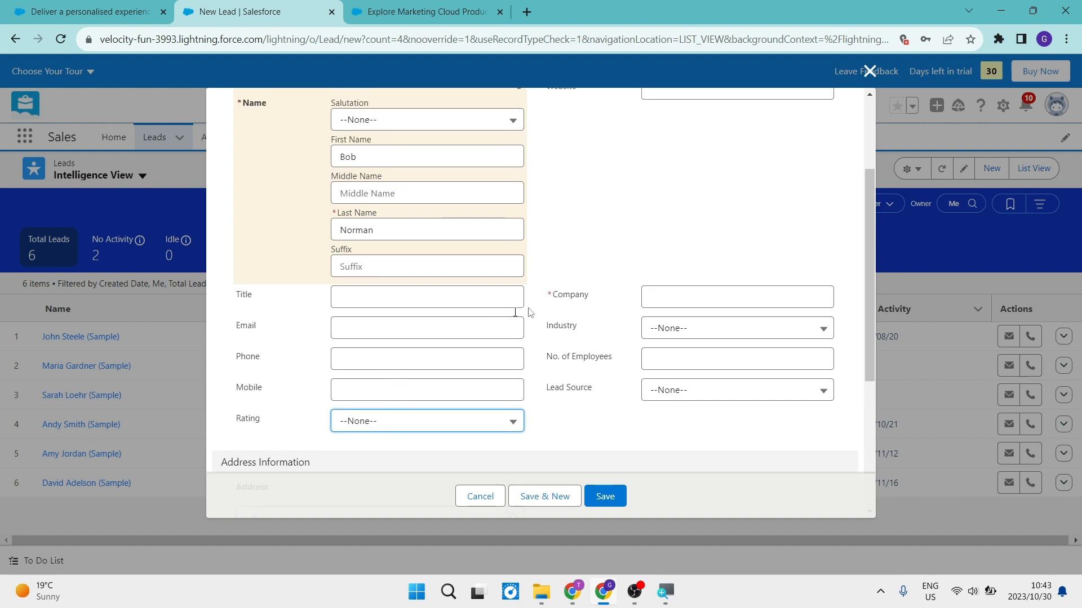
- Enter Bobs Stuff as the company in the new lead form
{"action": "left_click", "coordinate": [684, 291]}
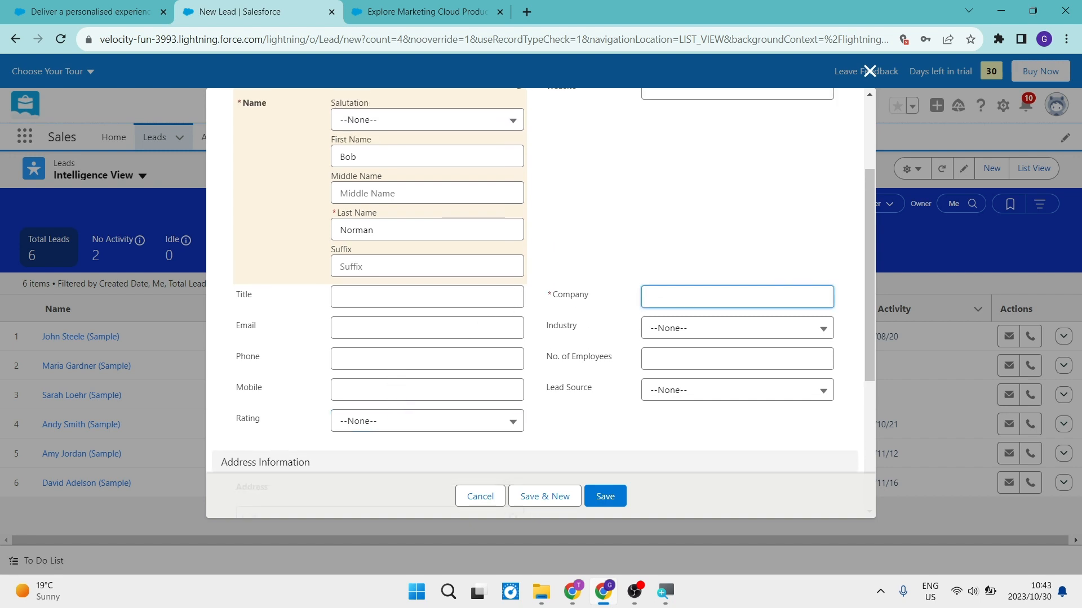
{"action": "type", "text": "Bo"}
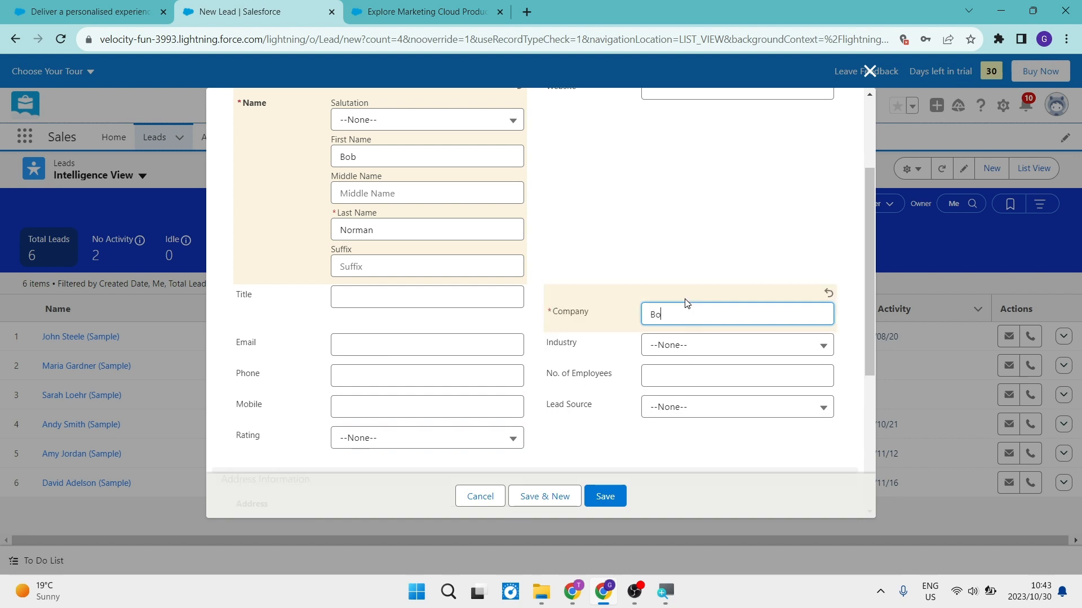
{"action": "type", "text": "bs Stuff"}
- Set the lead source to Advertisement and save the new lead
{"action": "left_click", "coordinate": [699, 409]}
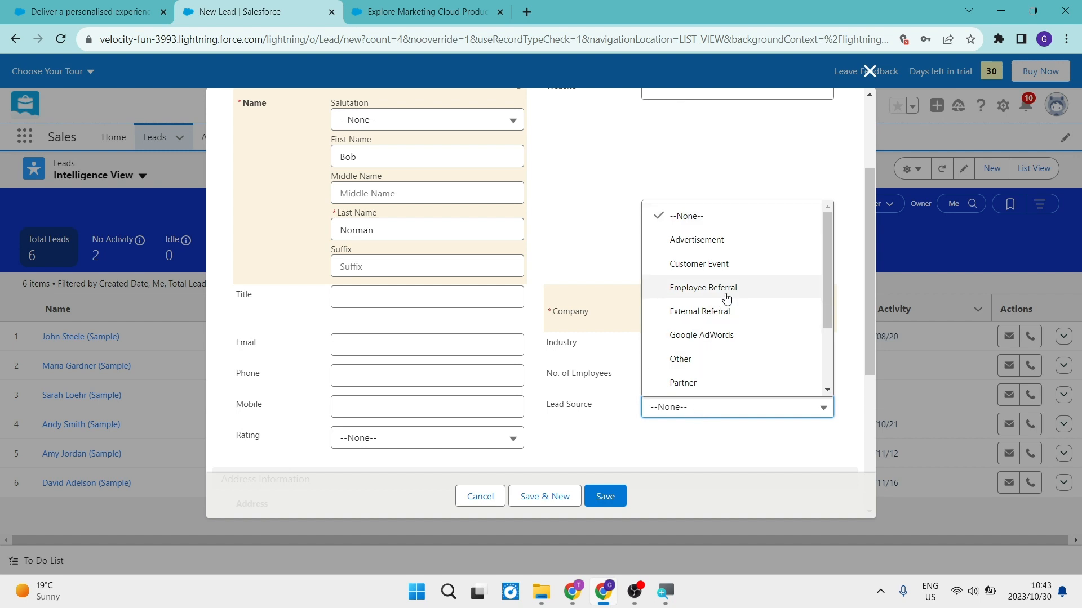
{"action": "scroll", "coordinate": [727, 298], "scroll_direction": "down", "scroll_amount": 3}
{"action": "scroll", "coordinate": [726, 297], "scroll_direction": "up", "scroll_amount": 3}
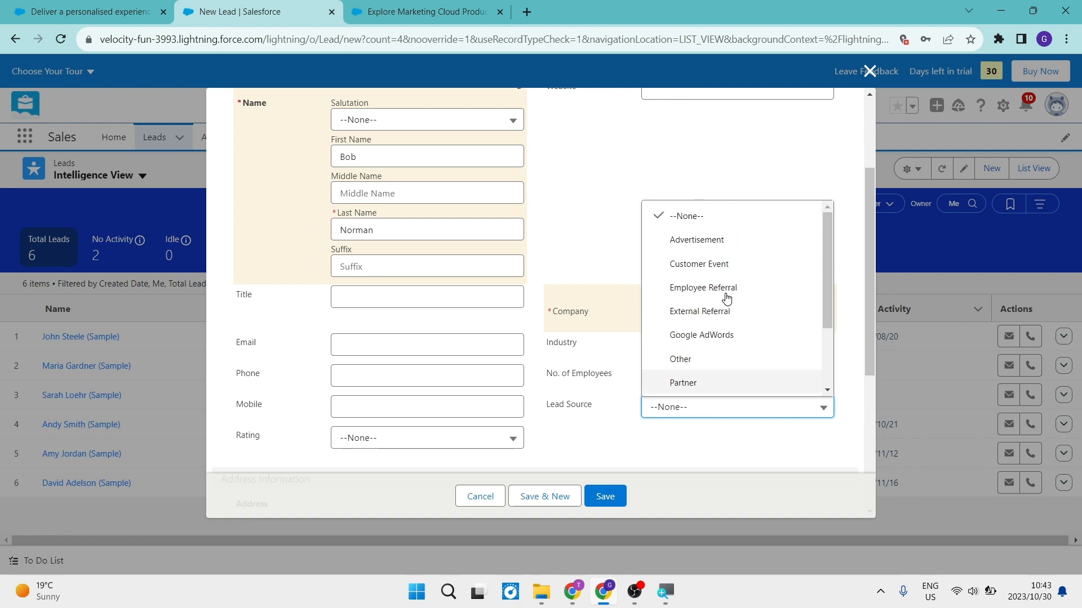
{"action": "left_click", "coordinate": [715, 241]}
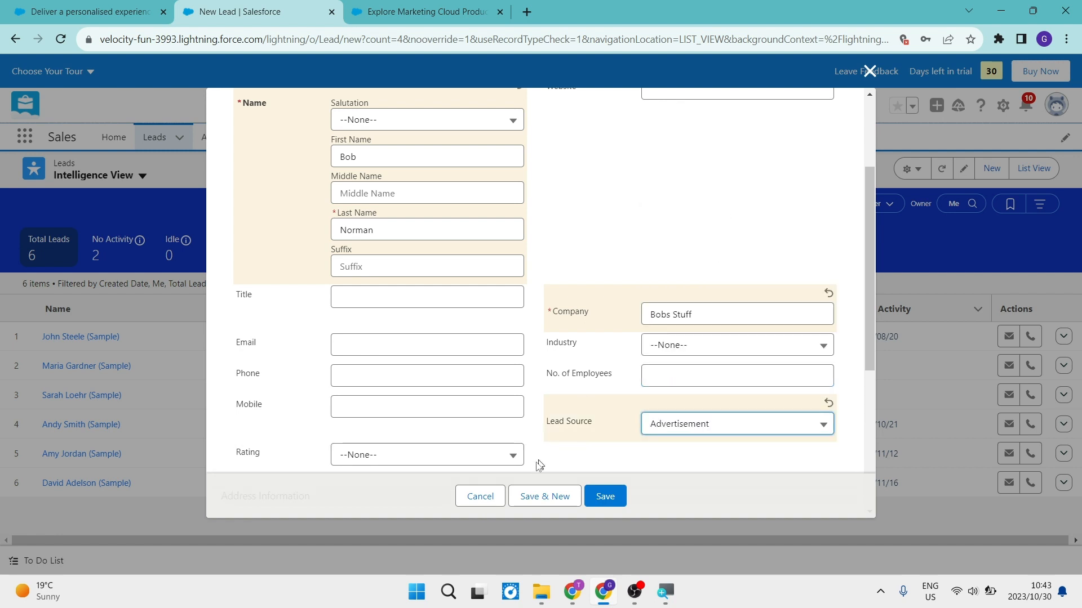
{"action": "left_click", "coordinate": [602, 498]}
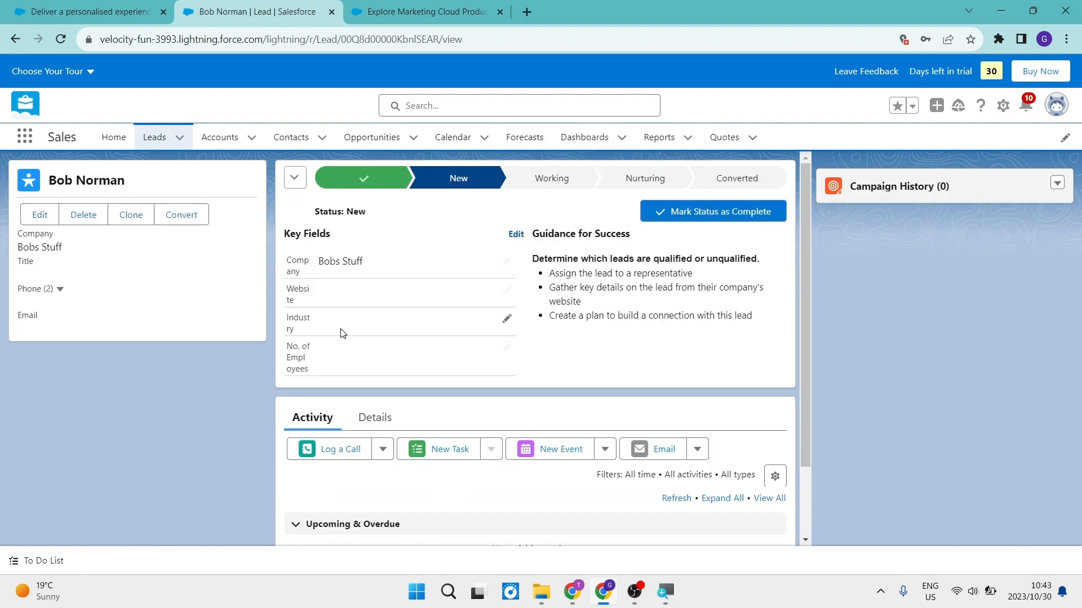
- Look over the new lead's record and view the guidance for its Working and Nurturing stages
{"action": "scroll", "coordinate": [396, 281], "scroll_direction": "down", "scroll_amount": 2}
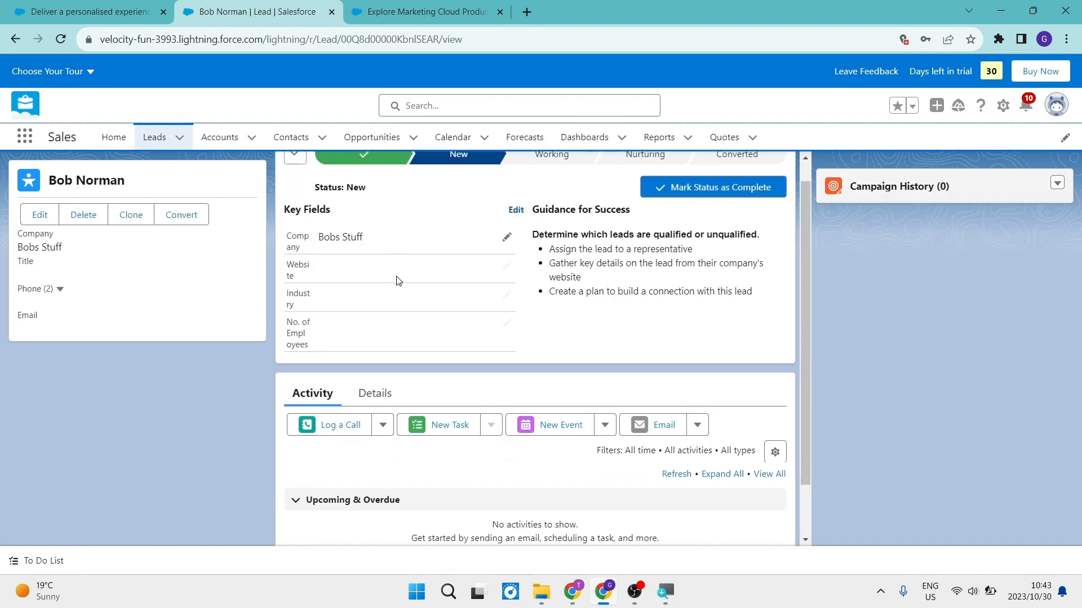
{"action": "scroll", "coordinate": [396, 282], "scroll_direction": "up", "scroll_amount": 2}
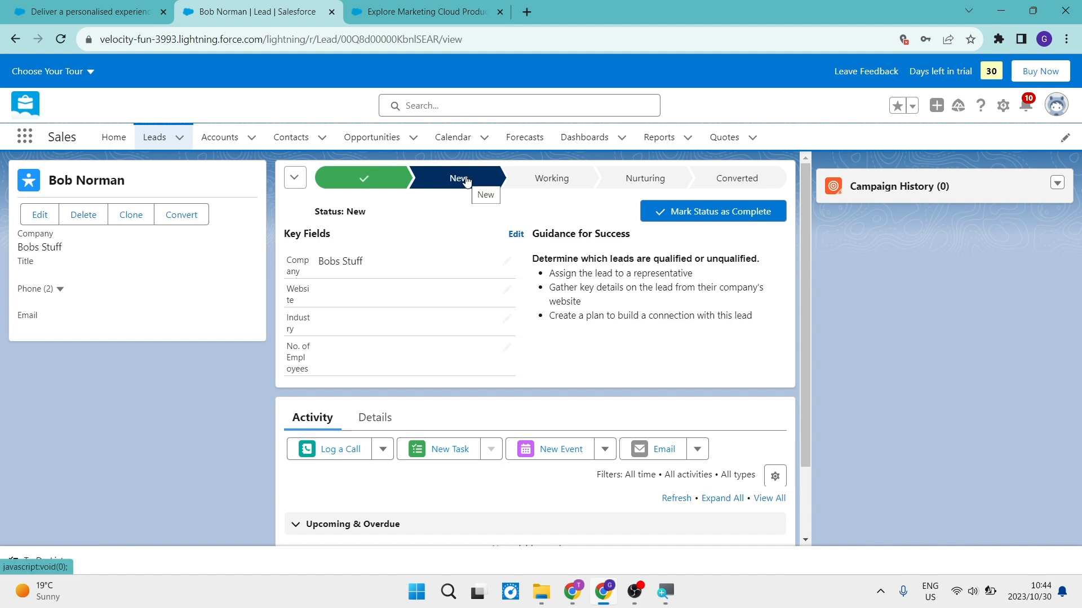
{"action": "left_click", "coordinate": [538, 180]}
{"action": "left_click", "coordinate": [621, 182]}
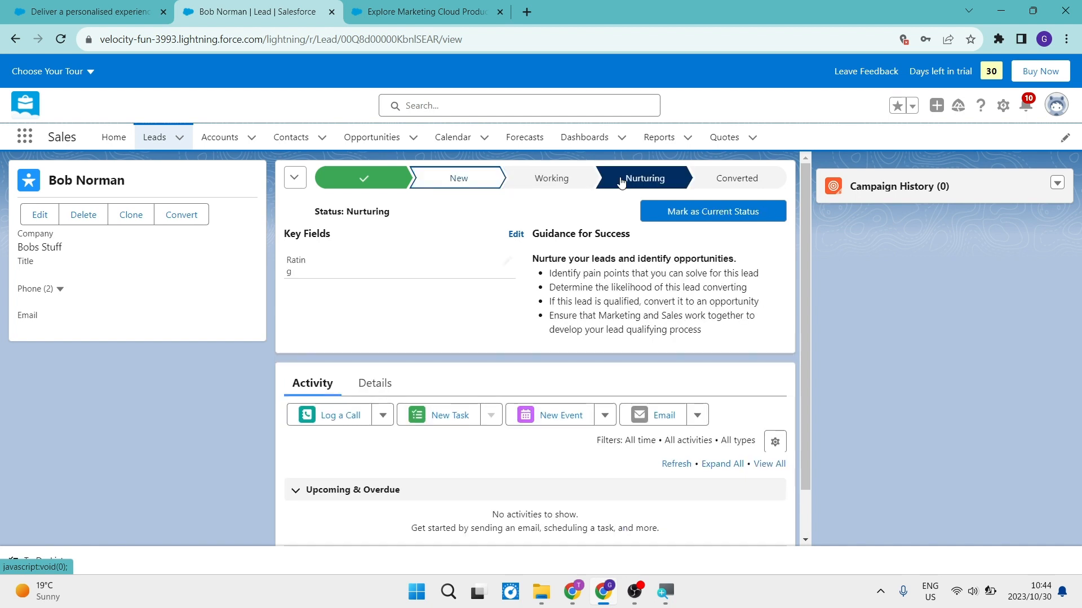
- Convert the lead into a new account, contact and opportunity, and return to the Leads list
{"action": "left_click", "coordinate": [734, 179]}
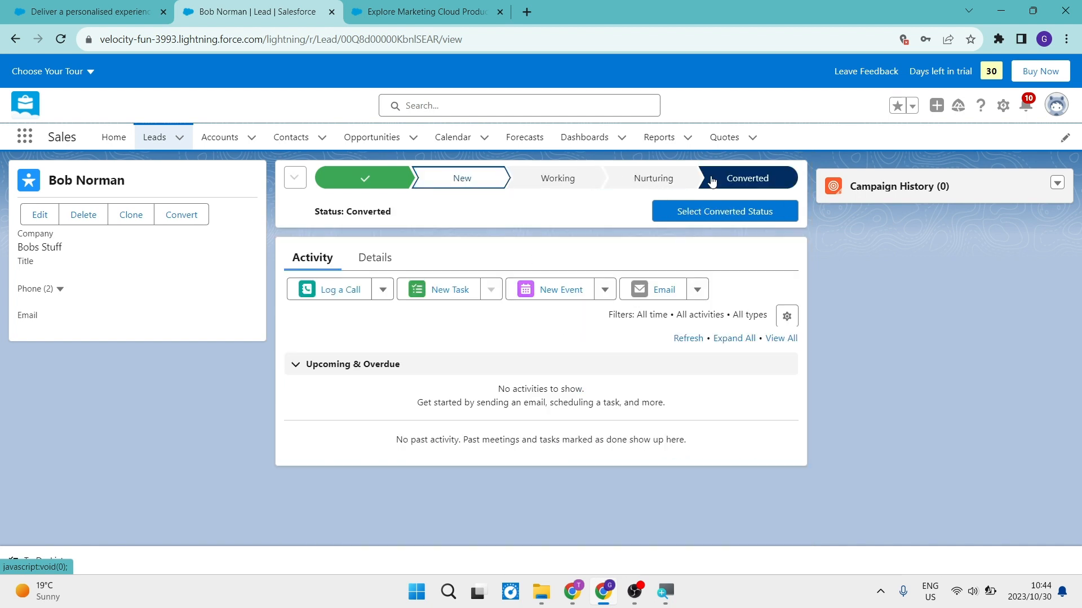
{"action": "left_click", "coordinate": [712, 214]}
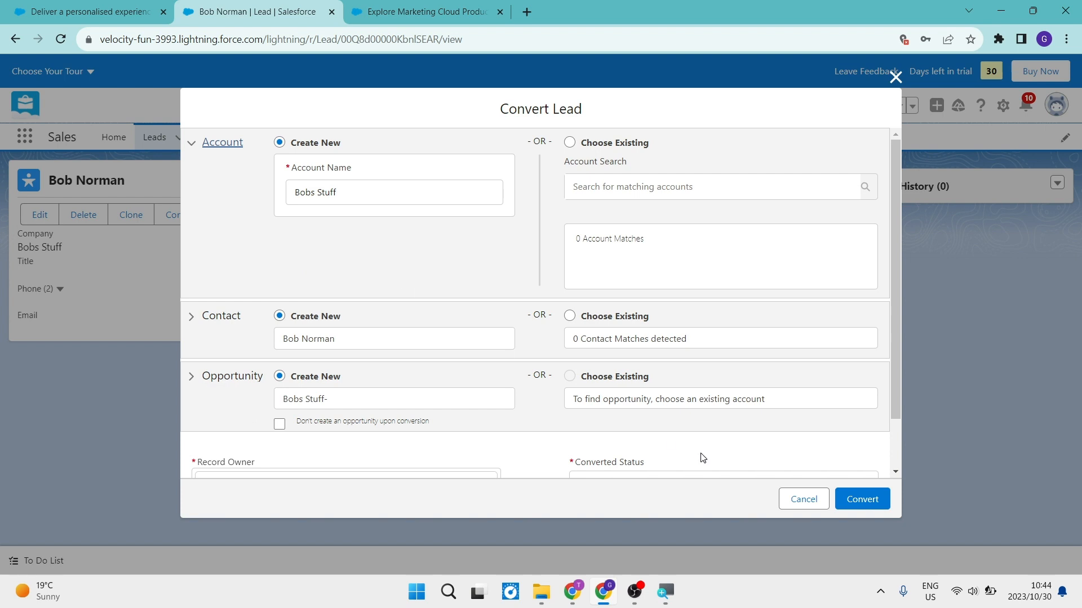
{"action": "left_click", "coordinate": [842, 497]}
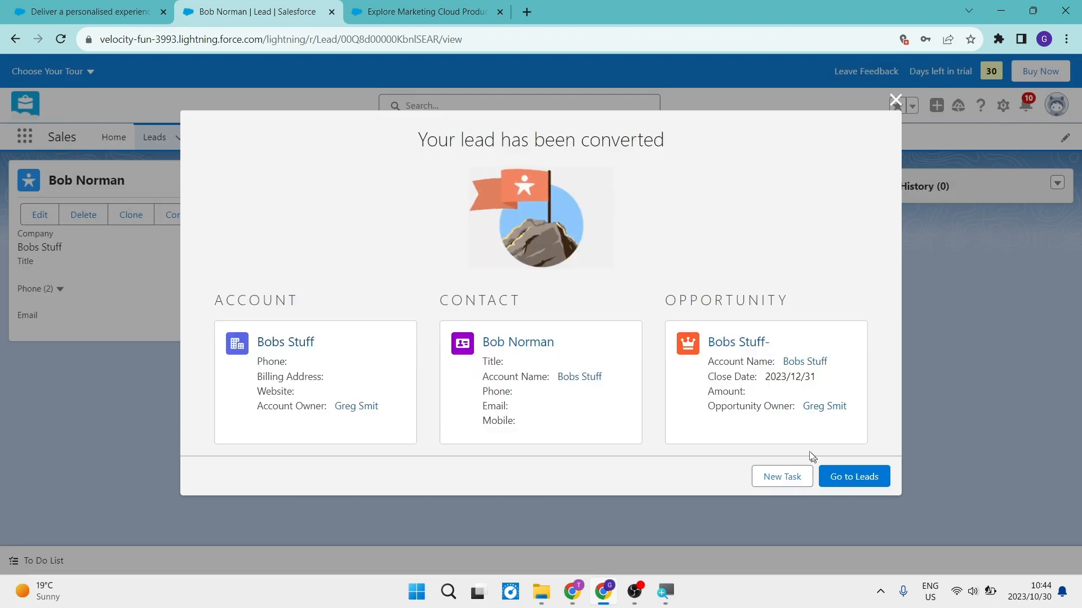
{"action": "left_click", "coordinate": [844, 479]}
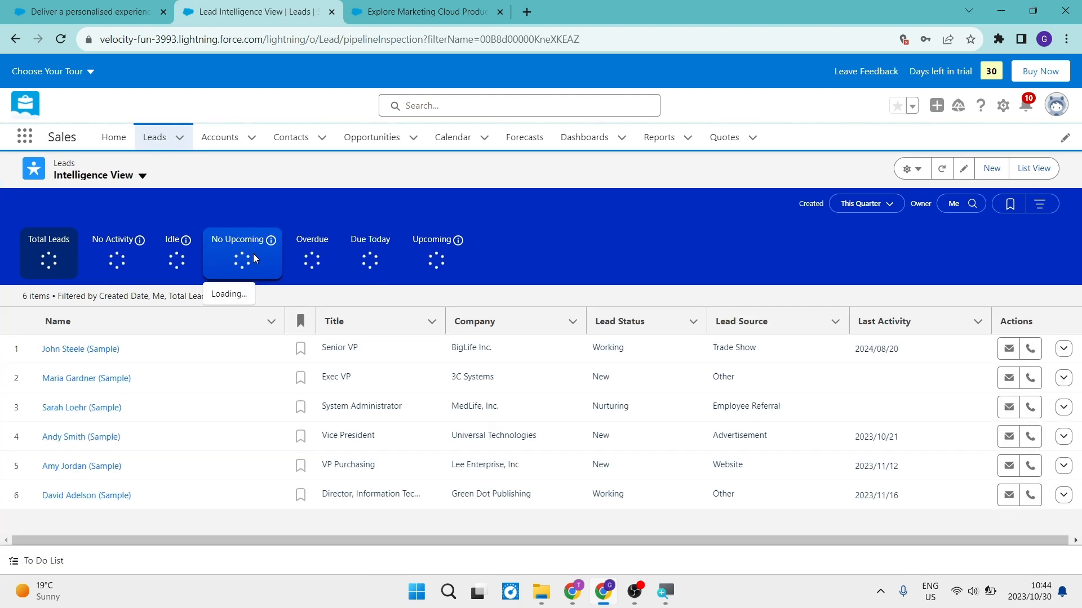
- Start a new account from the Accounts list and name it Account 1
{"action": "left_click", "coordinate": [251, 137]}
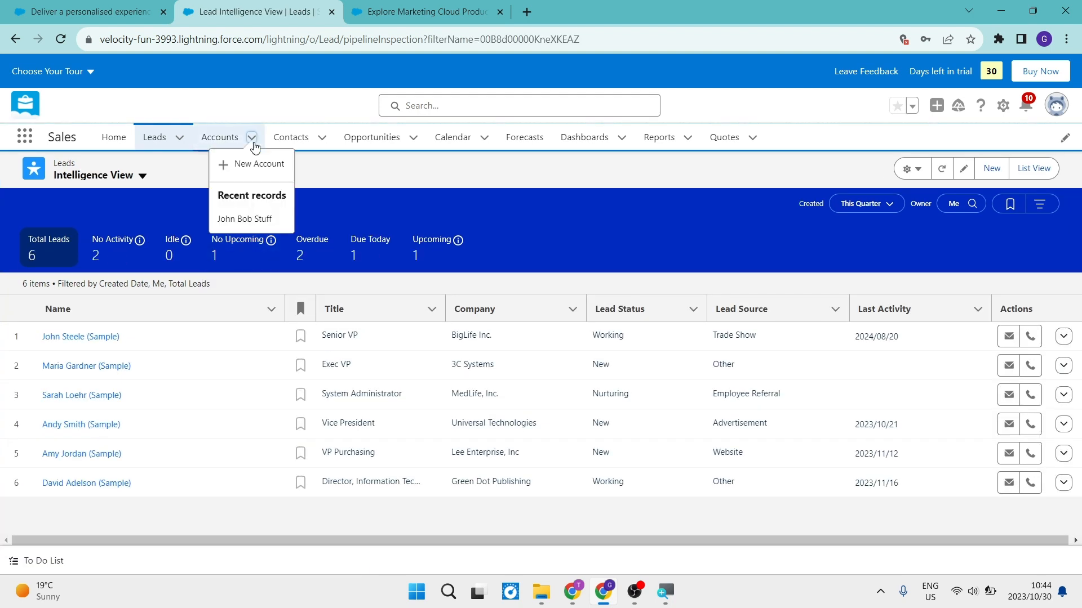
{"action": "left_click", "coordinate": [227, 145]}
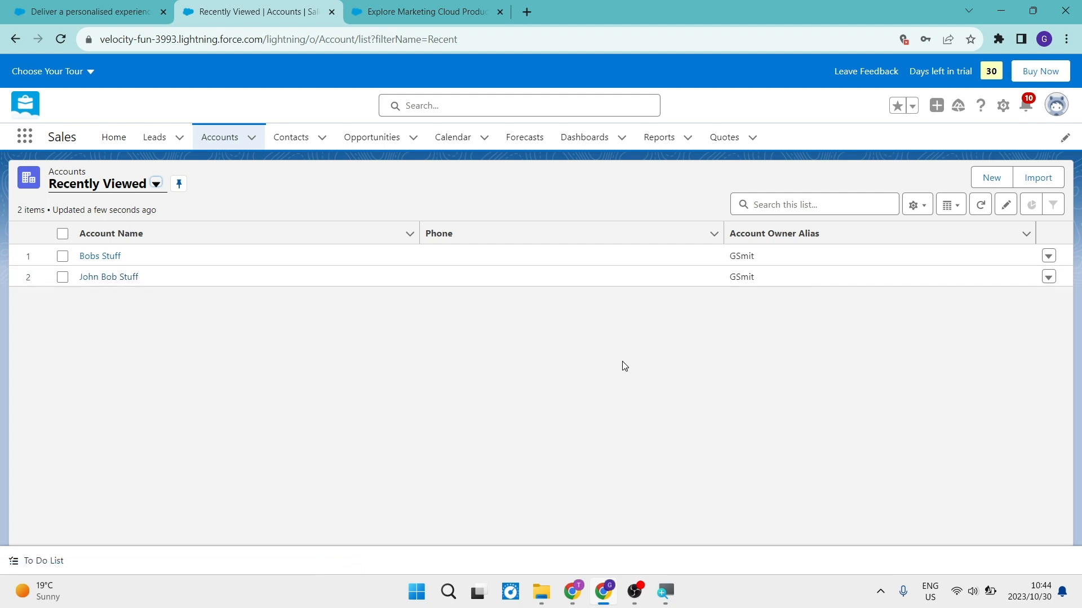
{"action": "left_click", "coordinate": [996, 180]}
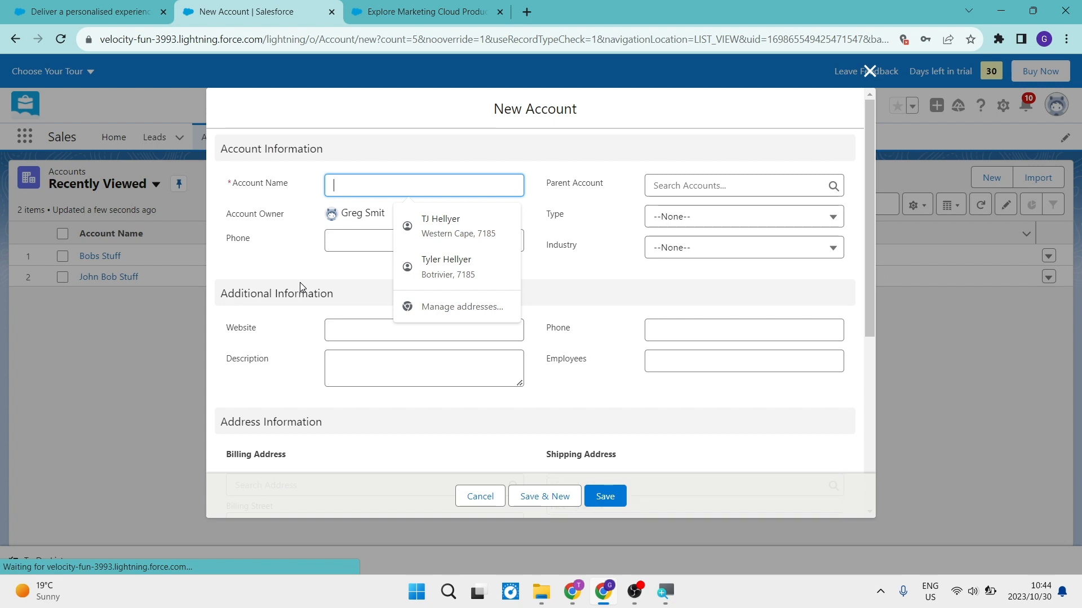
{"action": "left_click", "coordinate": [333, 248]}
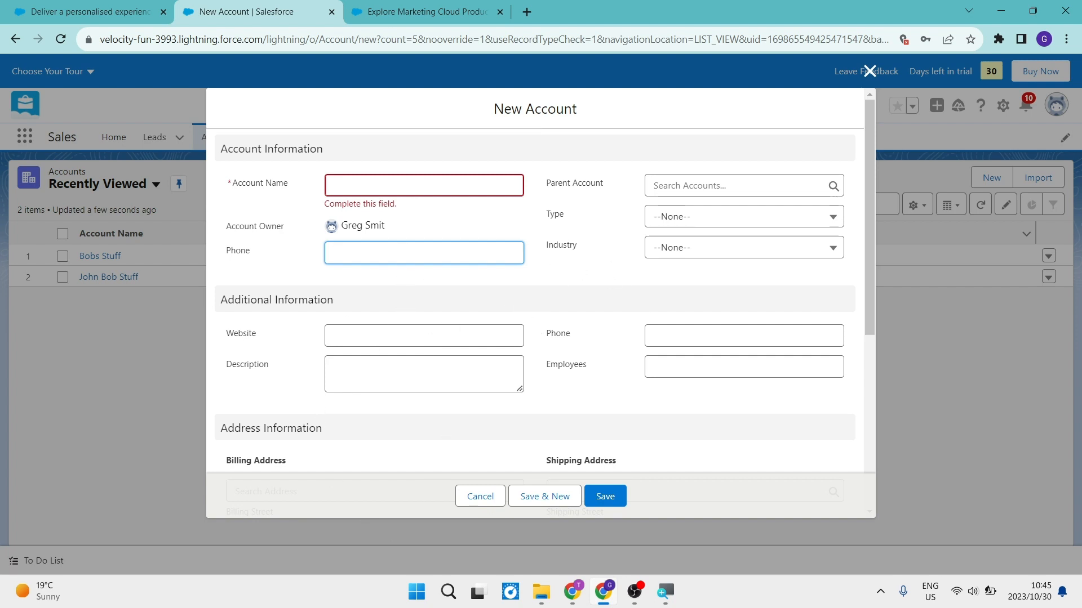
{"action": "left_click", "coordinate": [414, 186]}
{"action": "type", "text": "Account 1"}
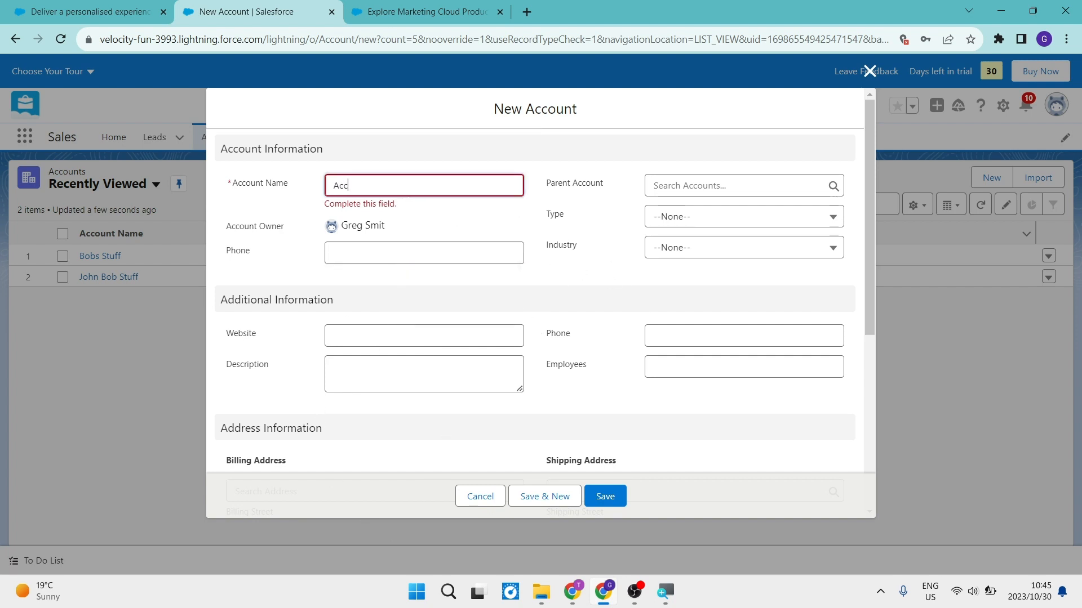
{"action": "left_click", "coordinate": [414, 225]}
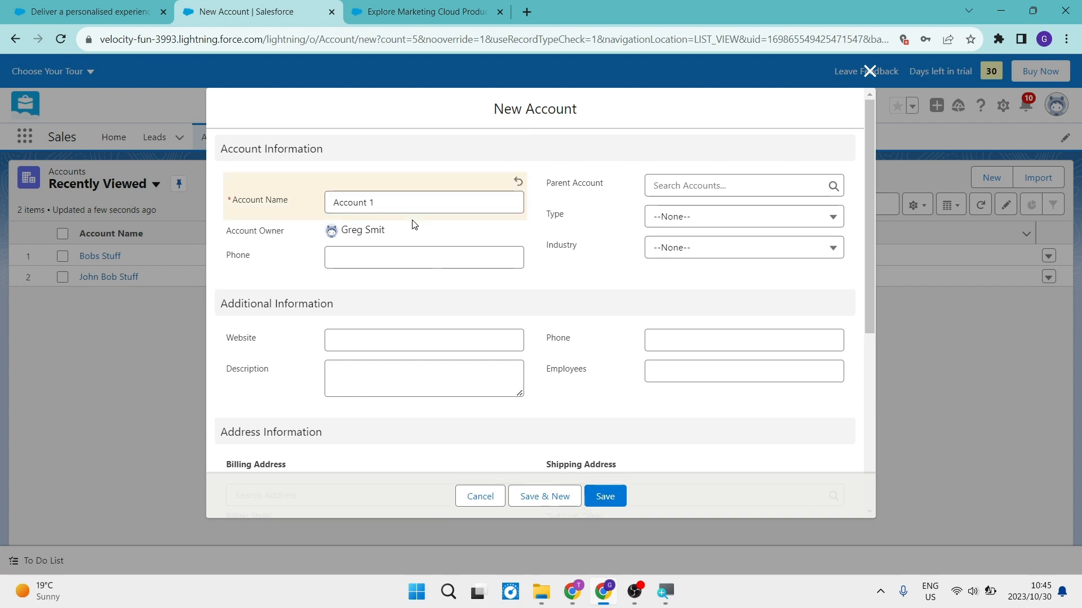
- Review the additional, address and system information sections of the new account form and save the account
{"action": "scroll", "coordinate": [542, 396], "scroll_direction": "down", "scroll_amount": 3}
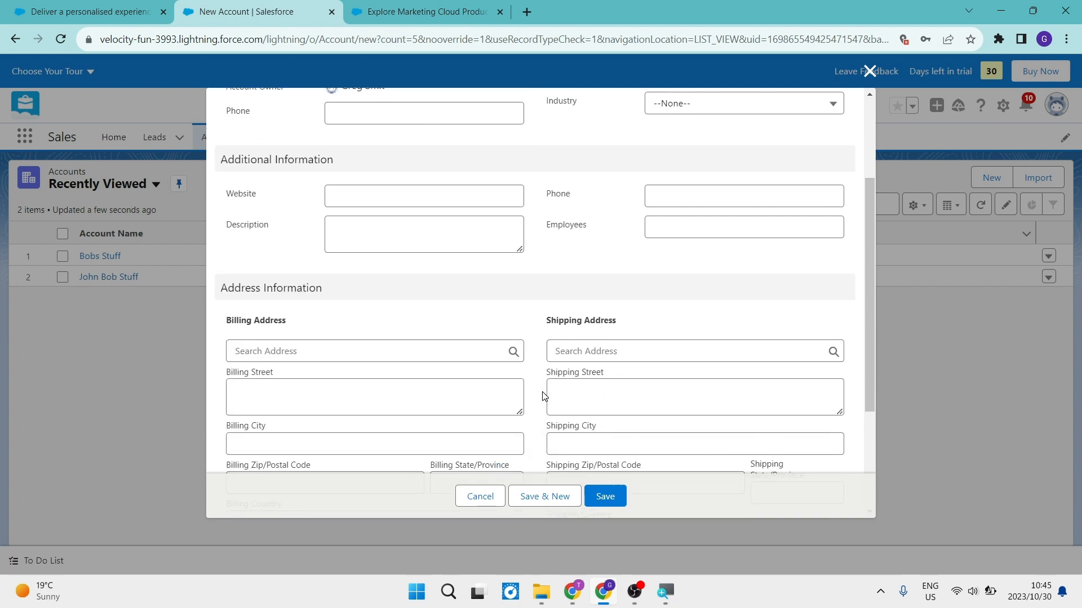
{"action": "scroll", "coordinate": [542, 396], "scroll_direction": "down", "scroll_amount": 1}
{"action": "scroll", "coordinate": [542, 396], "scroll_direction": "down", "scroll_amount": 1}
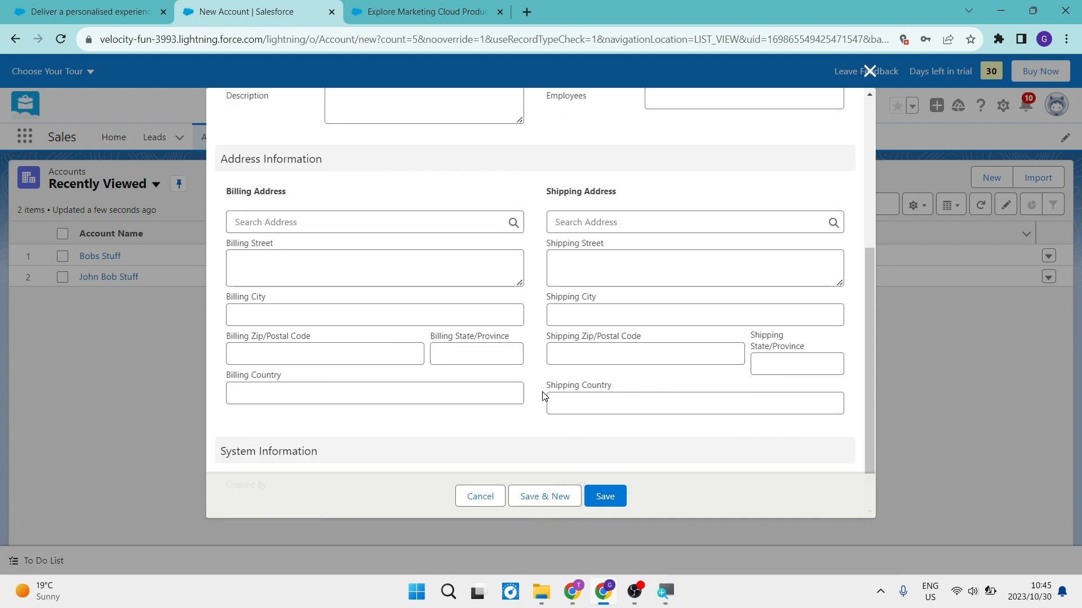
{"action": "scroll", "coordinate": [543, 396], "scroll_direction": "down", "scroll_amount": 1}
{"action": "scroll", "coordinate": [543, 396], "scroll_direction": "down", "scroll_amount": 1}
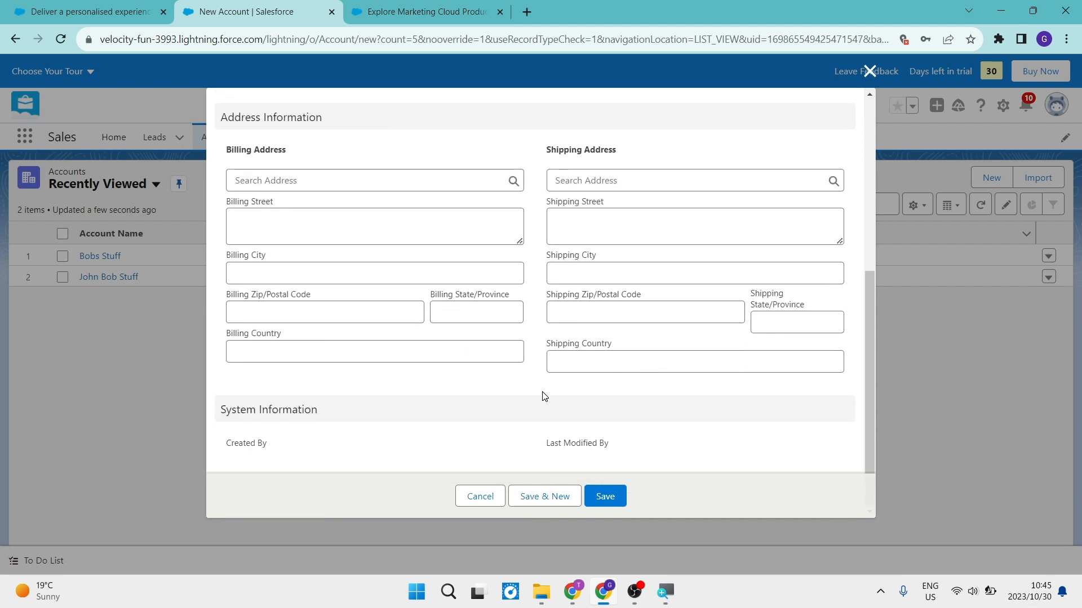
{"action": "scroll", "coordinate": [544, 396], "scroll_direction": "up", "scroll_amount": 6}
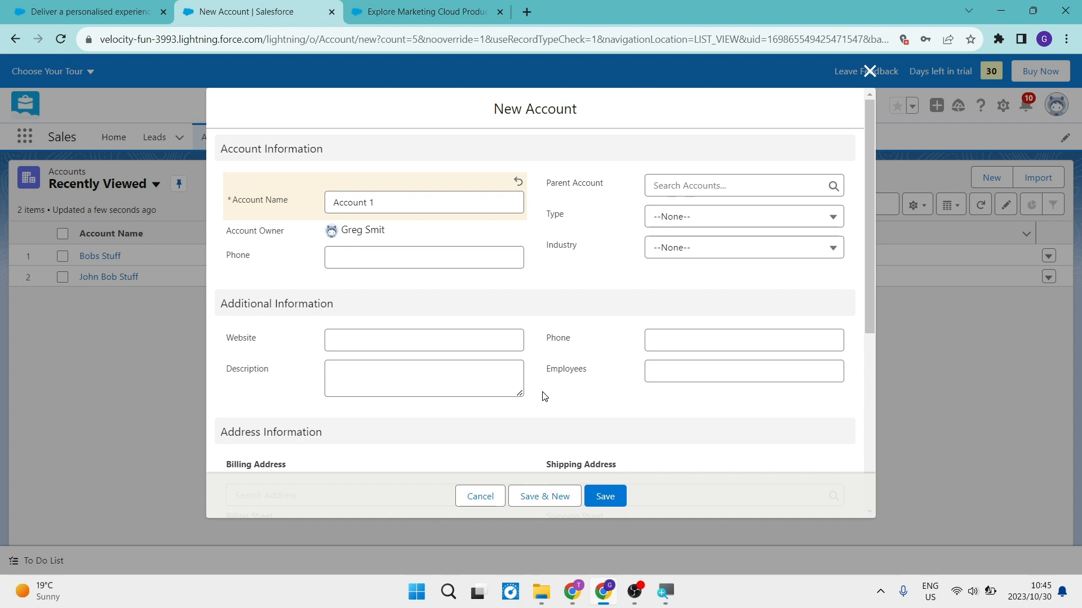
{"action": "left_click", "coordinate": [600, 498]}
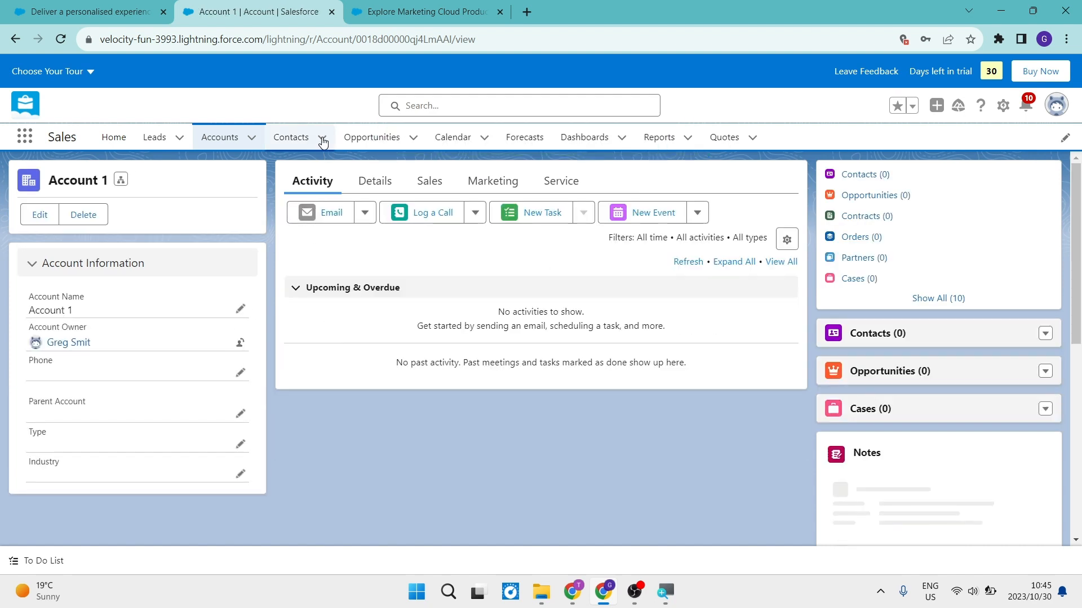
- Open the Contacts list and look through its contacts and their accounts
{"action": "left_click", "coordinate": [297, 140]}
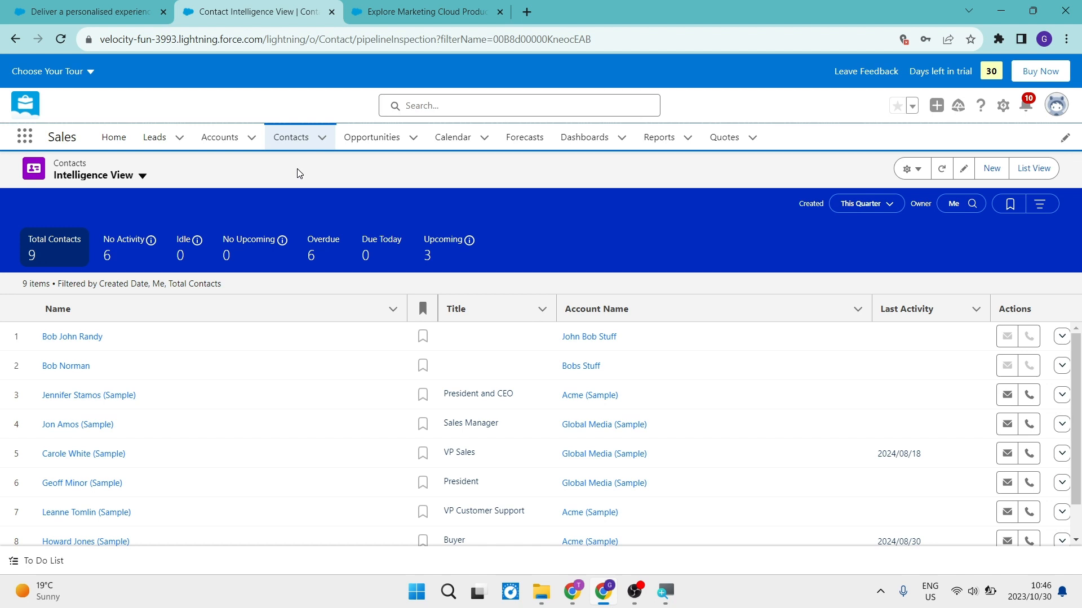
{"action": "scroll", "coordinate": [296, 501], "scroll_direction": "down", "scroll_amount": 1}
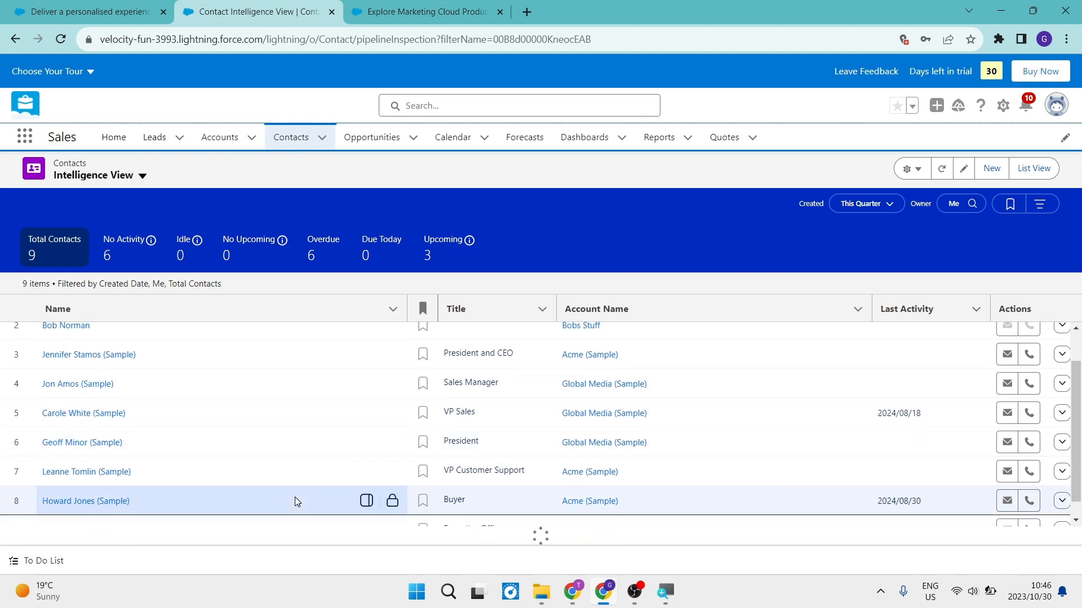
{"action": "scroll", "coordinate": [297, 500], "scroll_direction": "up", "scroll_amount": 1}
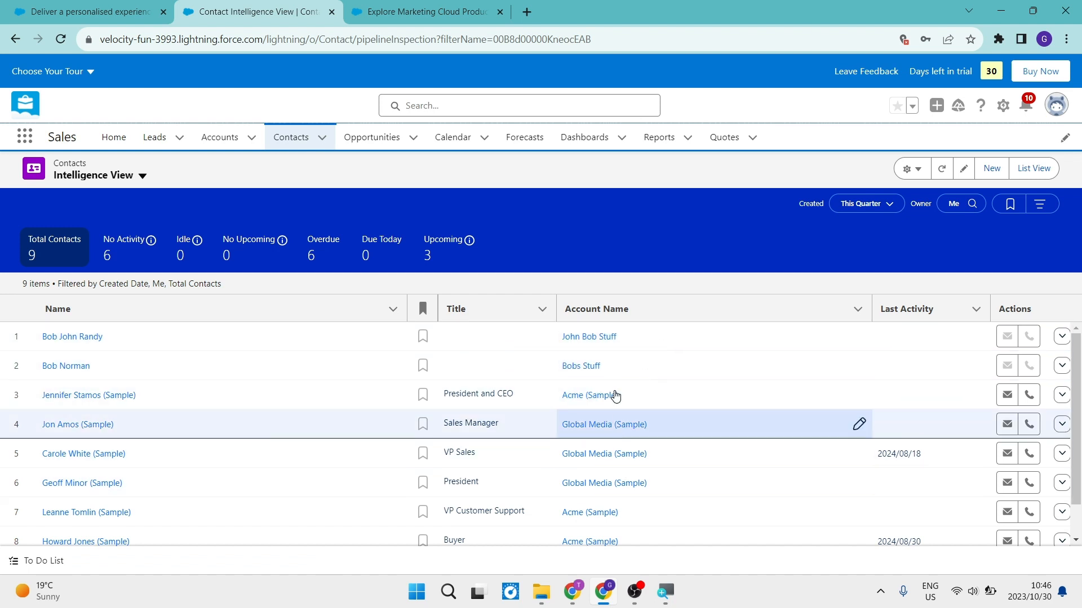
{"action": "left_click", "coordinate": [992, 170]}
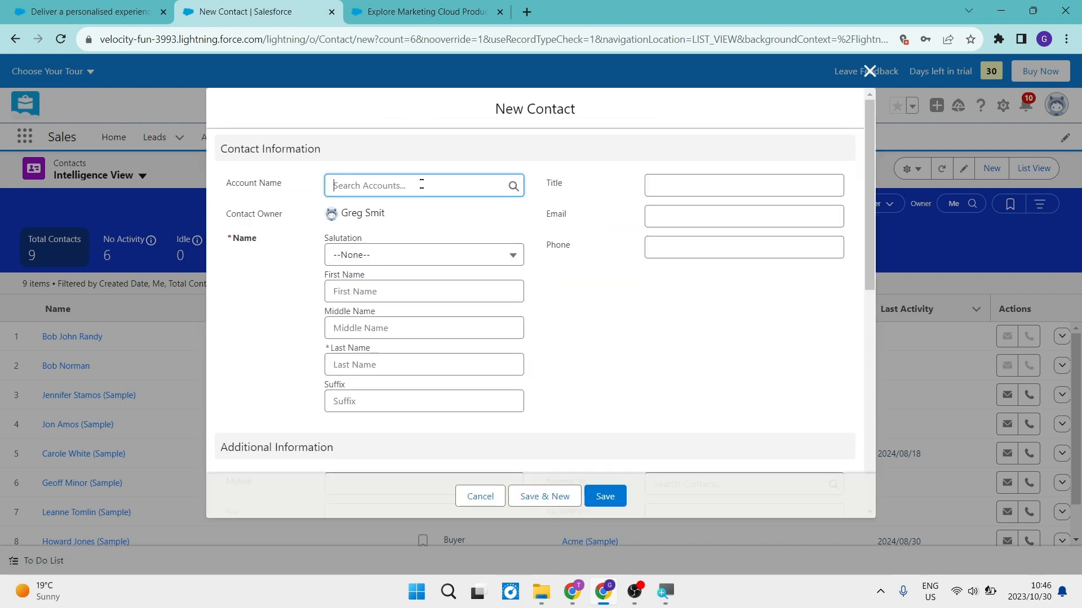
{"action": "left_click", "coordinate": [334, 186]}
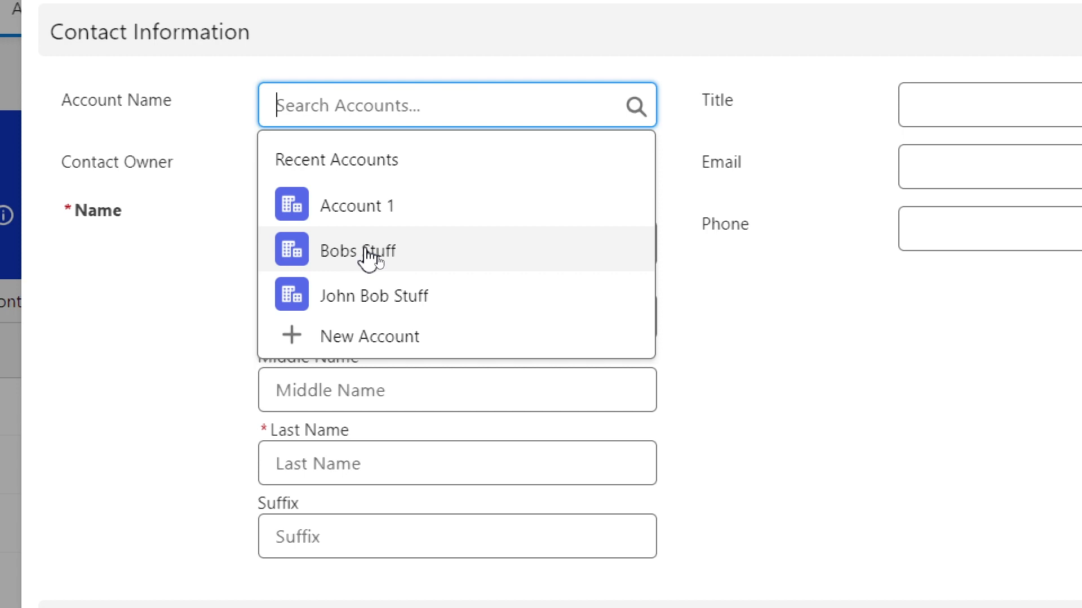
{"action": "left_click", "coordinate": [369, 256]}
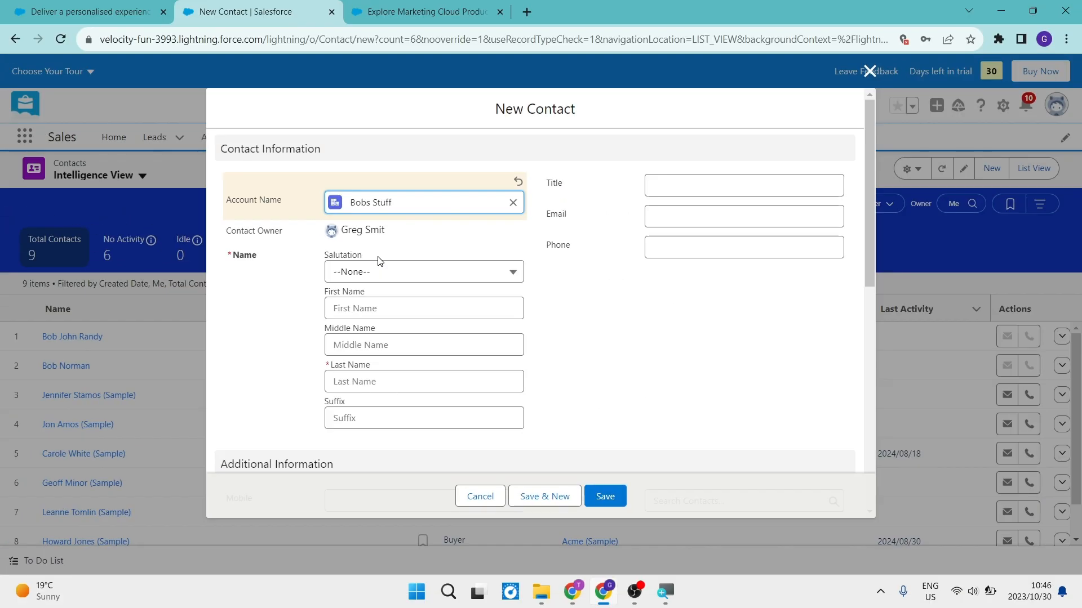
{"action": "left_click", "coordinate": [390, 272]}
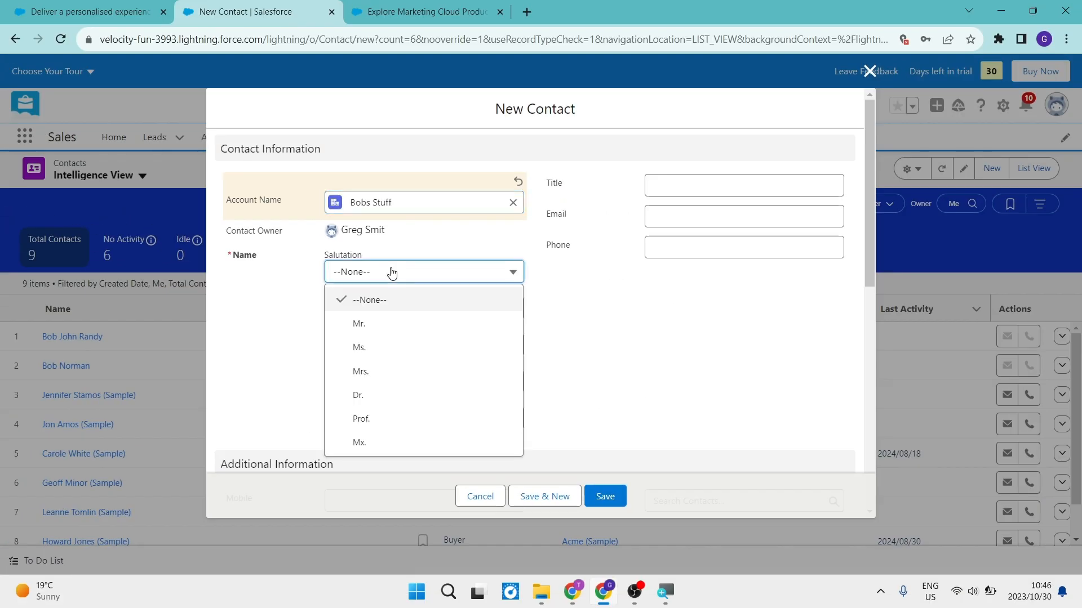
{"action": "left_click", "coordinate": [392, 273]}
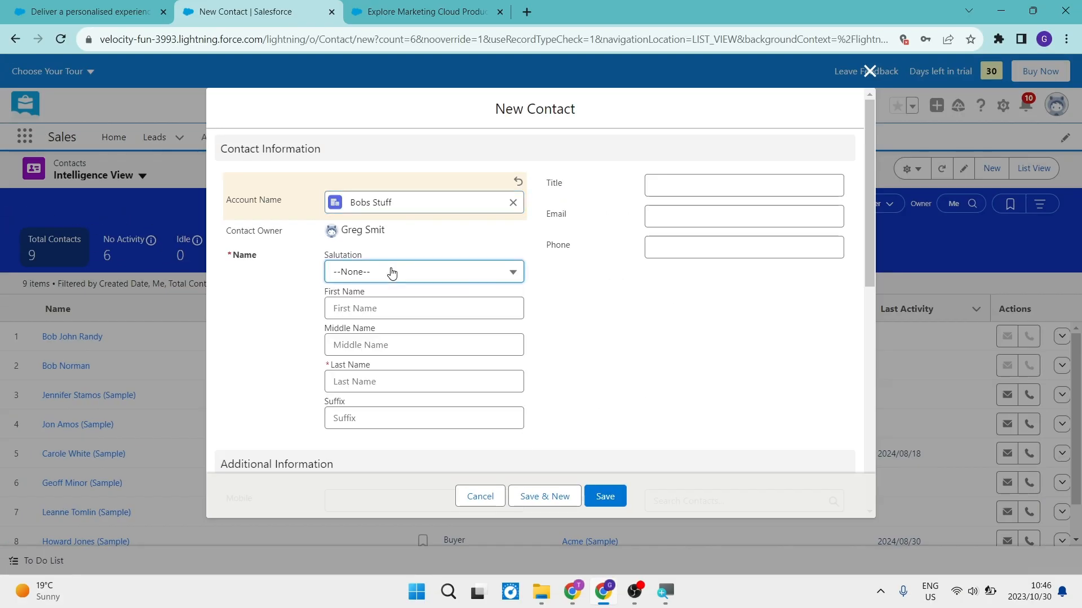
{"action": "left_click", "coordinate": [489, 501]}
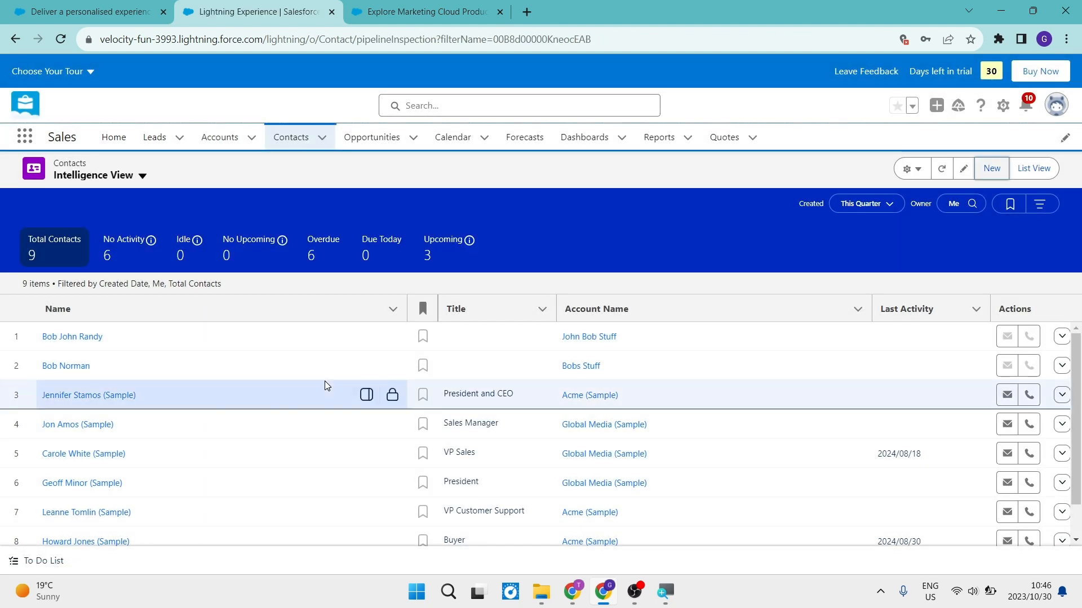
- View the recently viewed opportunities and return to the Sales home page
{"action": "left_click", "coordinate": [376, 142]}
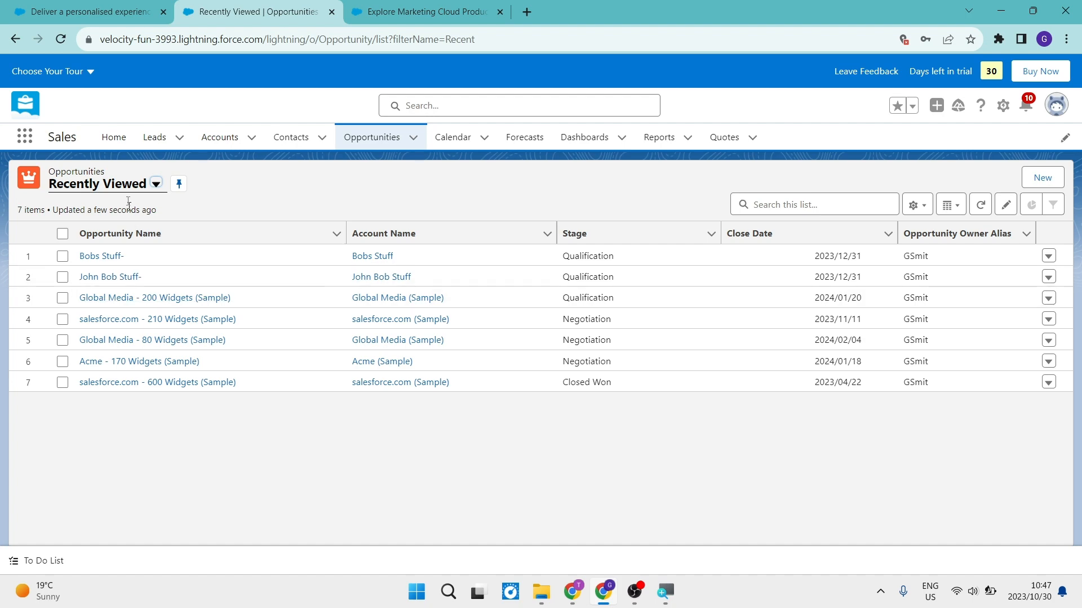
{"action": "left_click", "coordinate": [112, 138]}
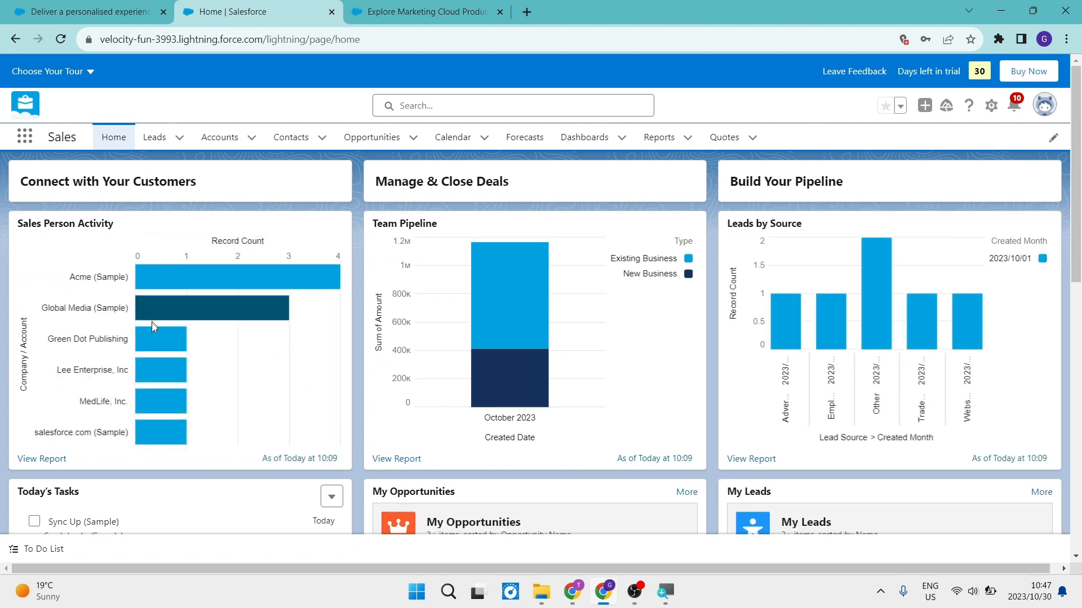
- Open the calendar and start a new event on Tuesday 31 October at 06:30 with the subject Meeting
{"action": "mouse_move", "coordinate": [194, 285]}
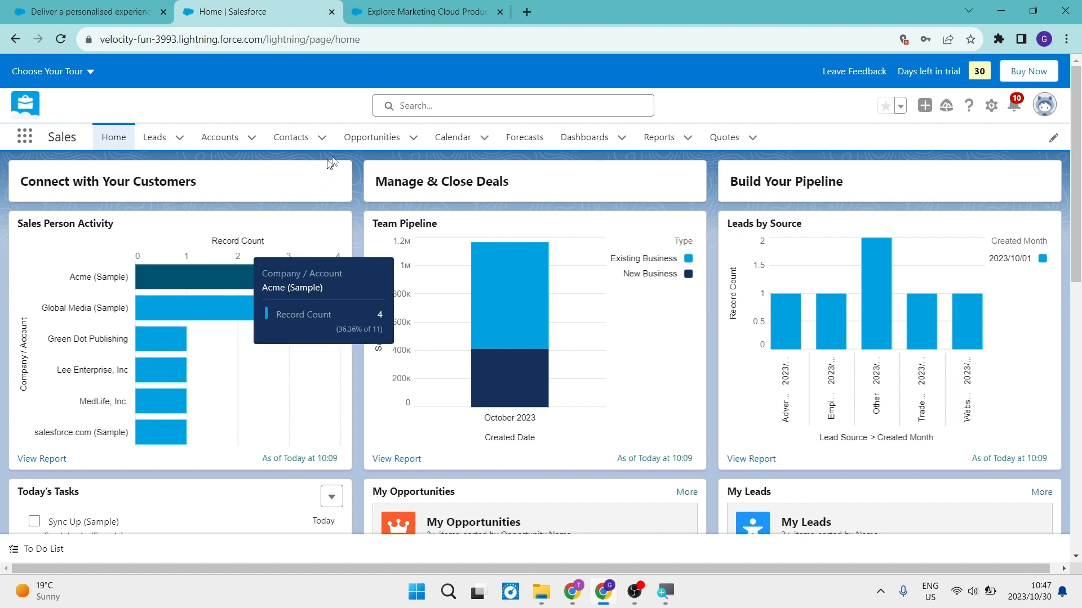
{"action": "left_click", "coordinate": [463, 139]}
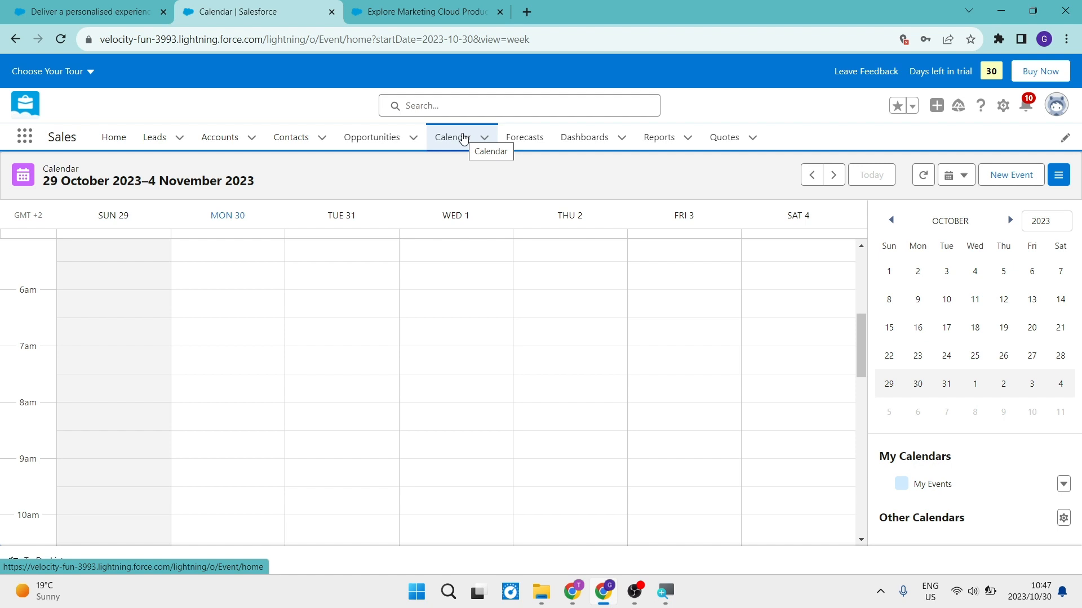
{"action": "double_click", "coordinate": [311, 337]}
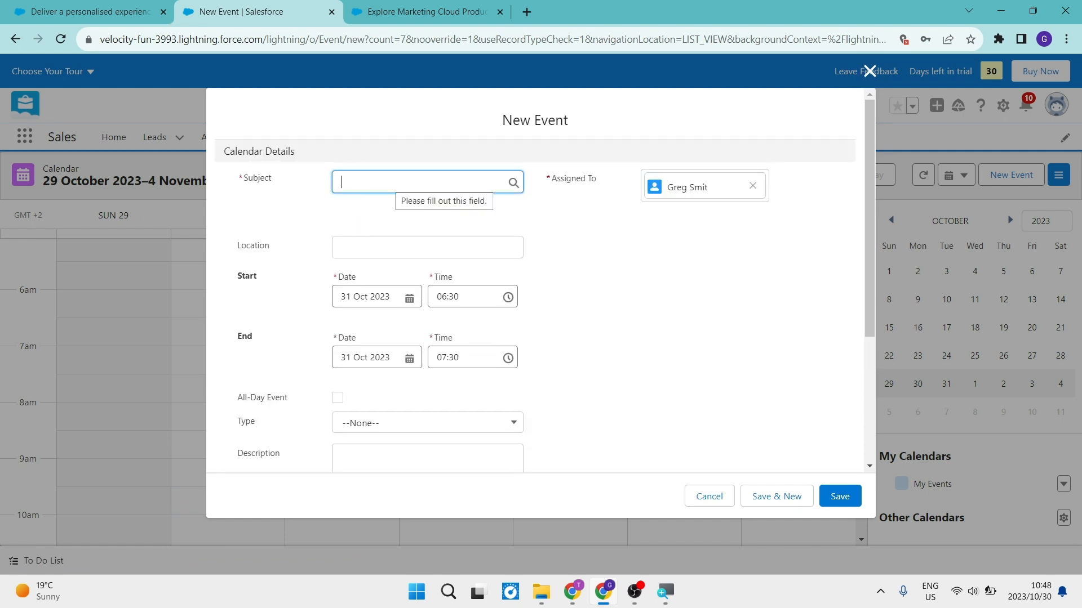
{"action": "type", "text": "Meeting"}
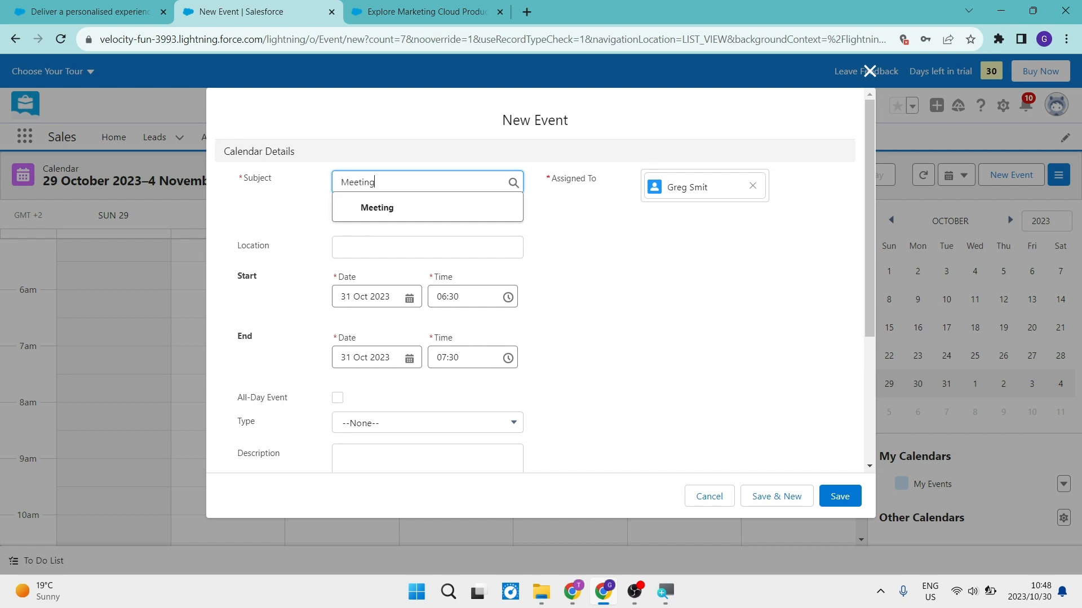
{"action": "left_click", "coordinate": [336, 208]}
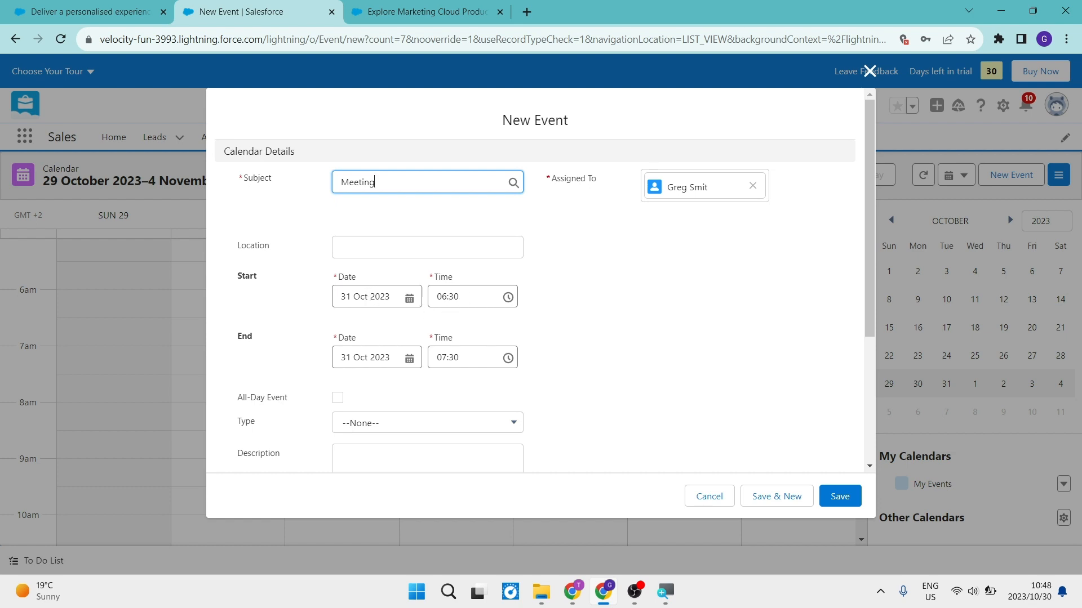
- Set the event's start date to 02 Nov 2023, review the remaining event fields and save the event
{"action": "left_click", "coordinate": [353, 296]}
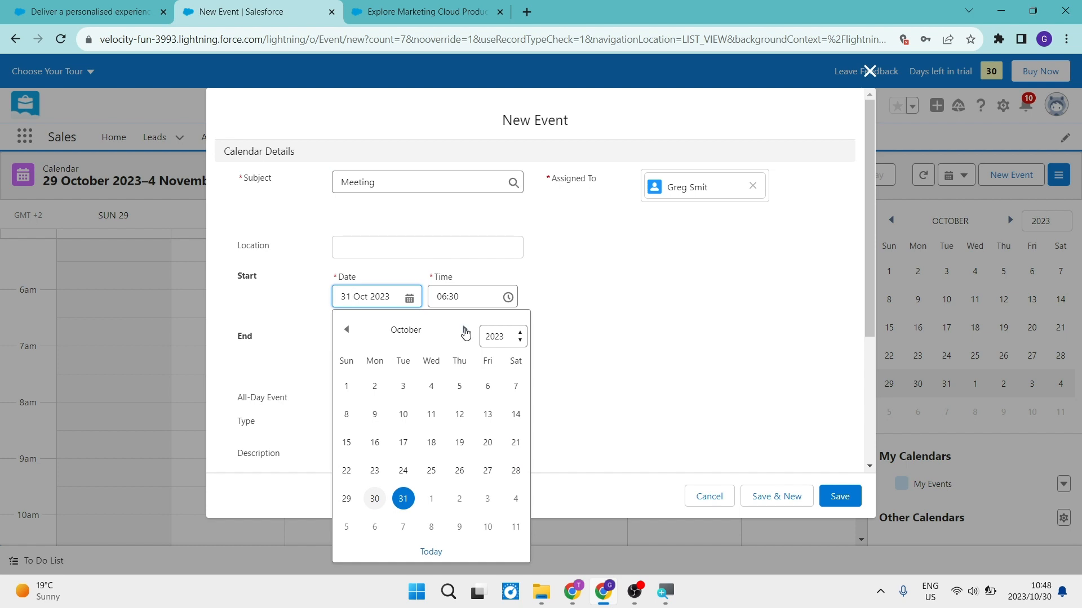
{"action": "left_click", "coordinate": [465, 331]}
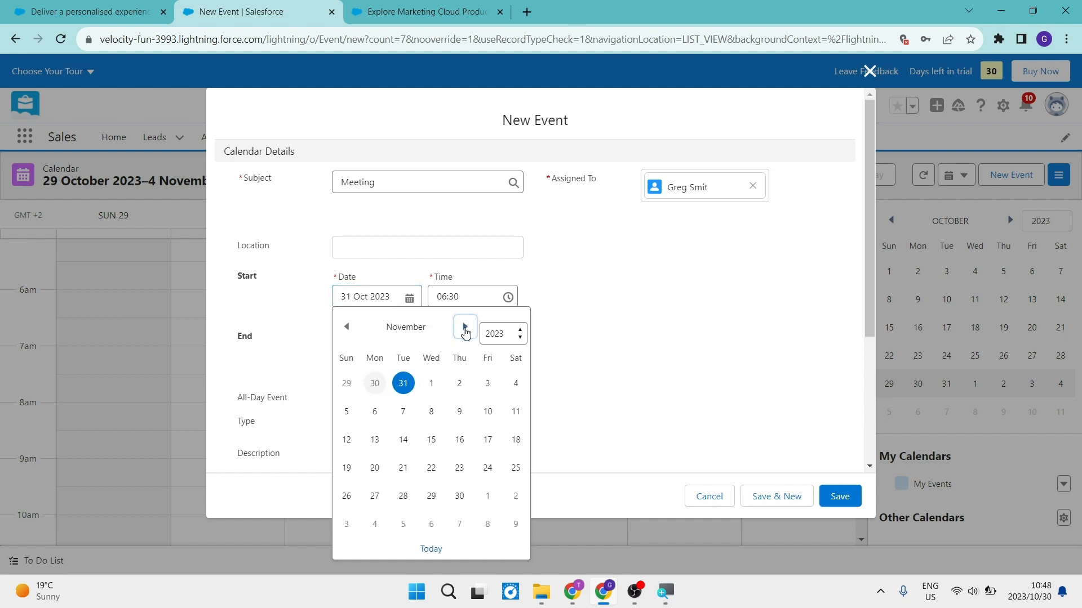
{"action": "left_click", "coordinate": [458, 382]}
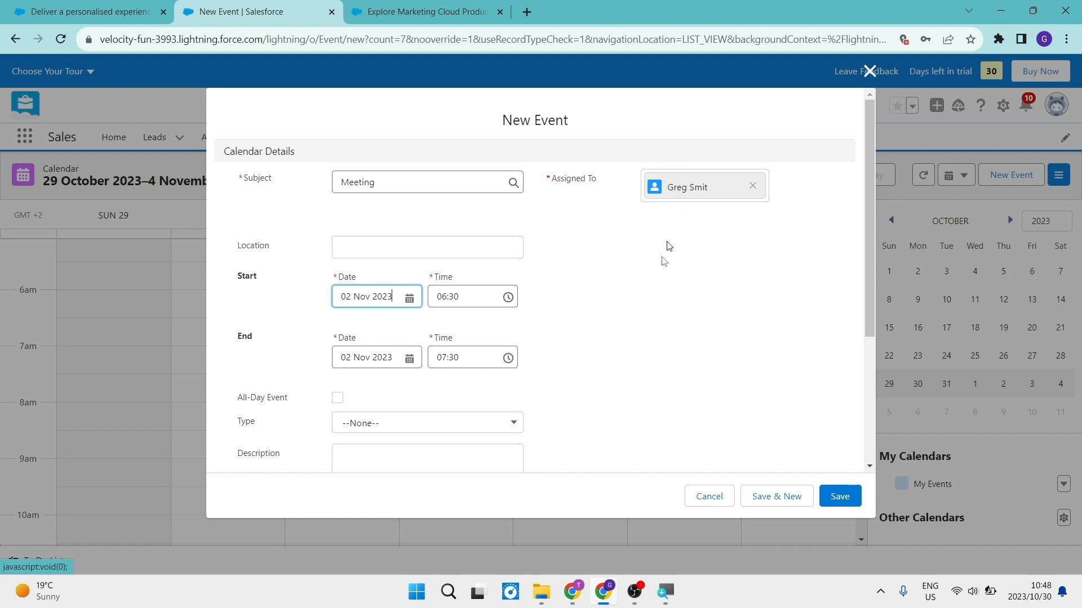
{"action": "scroll", "coordinate": [652, 326], "scroll_direction": "down", "scroll_amount": 2}
{"action": "scroll", "coordinate": [654, 328], "scroll_direction": "down", "scroll_amount": 2}
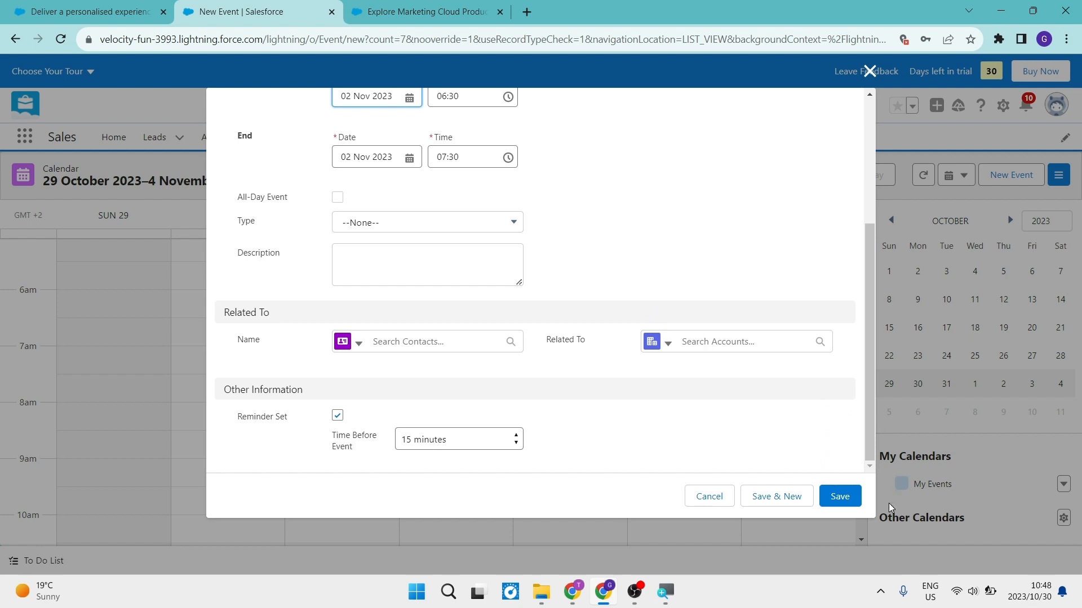
{"action": "left_click", "coordinate": [839, 499]}
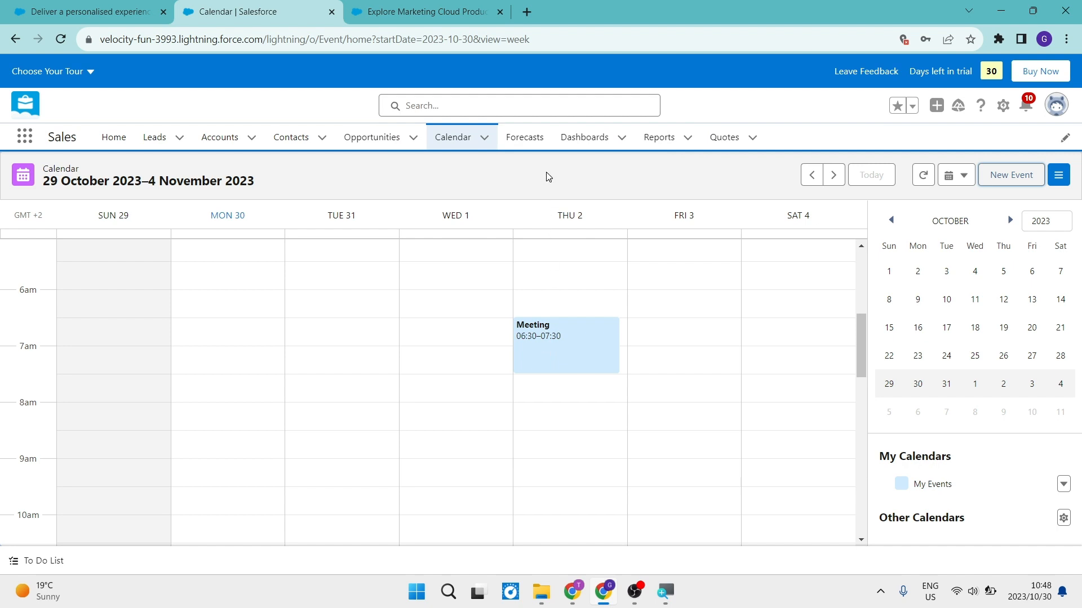
- View the October FY 2023 opportunity forecasts and check the Manager Judgment column's options
{"action": "left_click", "coordinate": [523, 144]}
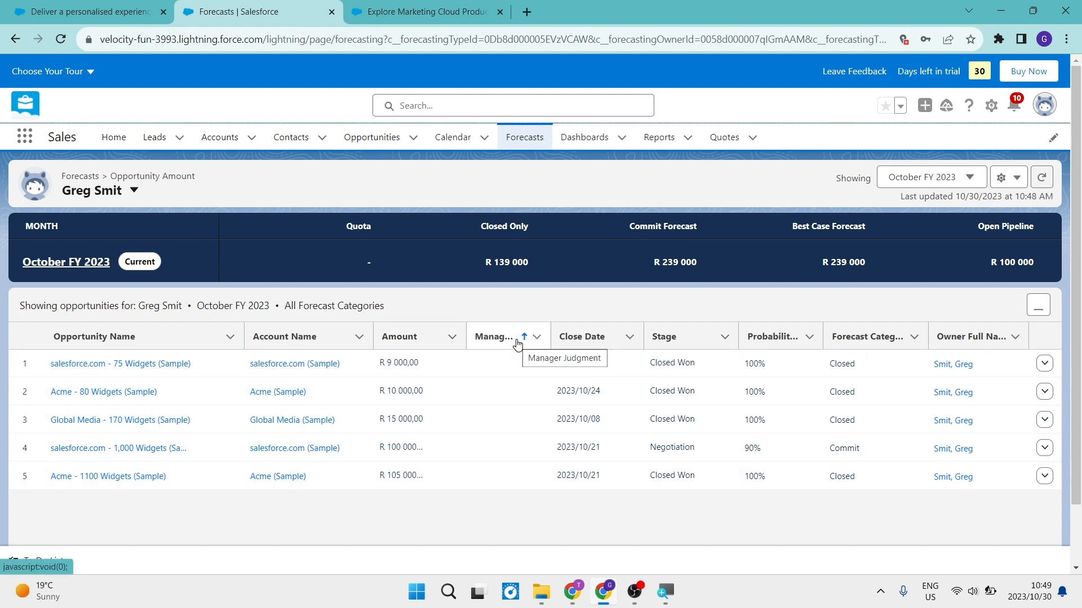
{"action": "left_click", "coordinate": [536, 338]}
{"action": "left_click", "coordinate": [536, 339]}
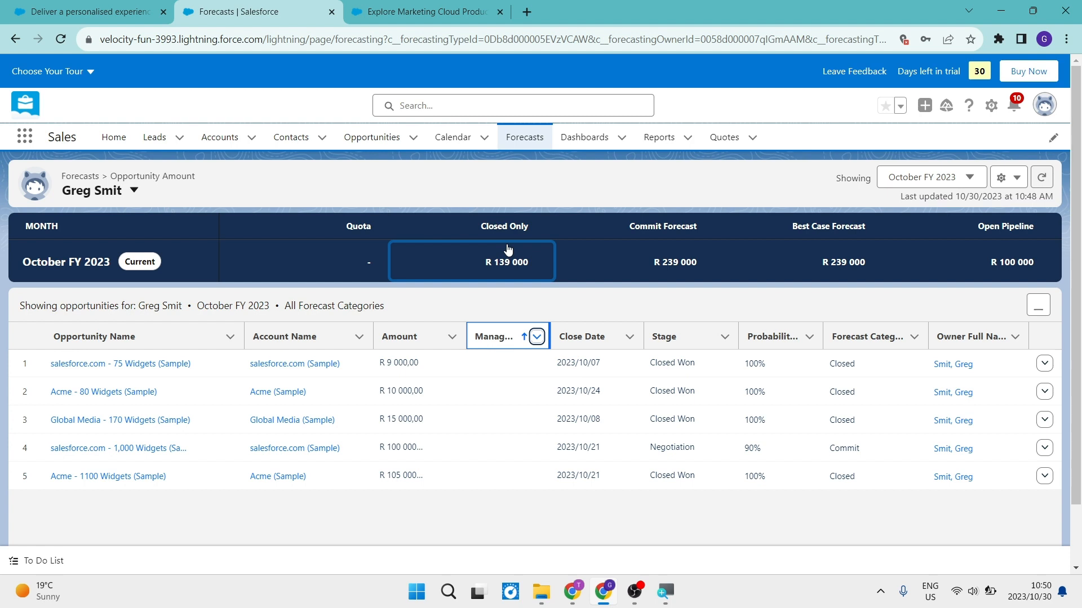
- List the dashboards under Created by Me and view the recent reports
{"action": "left_click", "coordinate": [586, 138]}
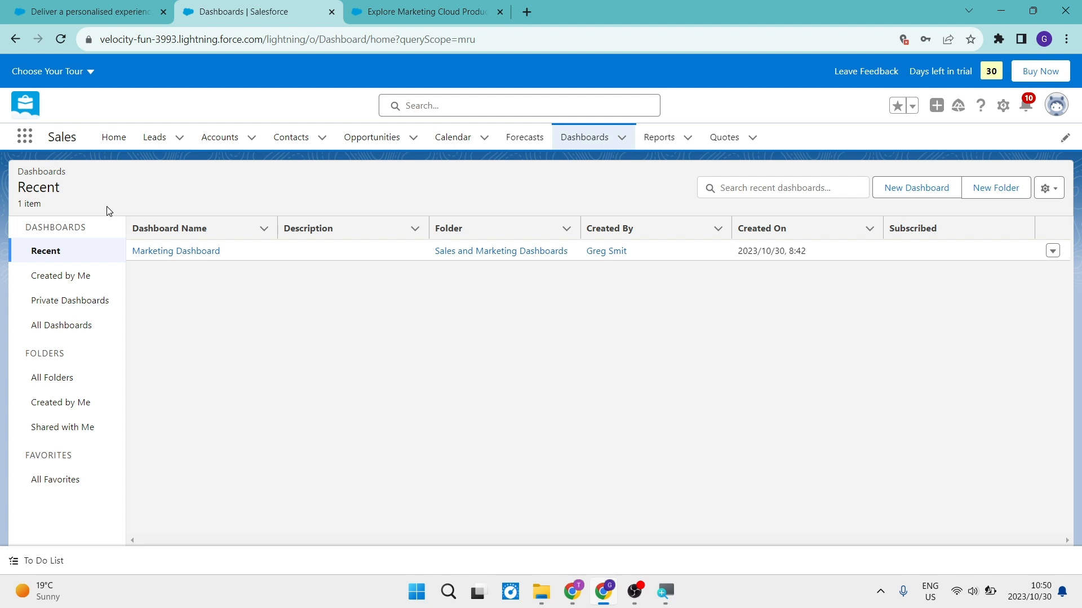
{"action": "left_click", "coordinate": [66, 274]}
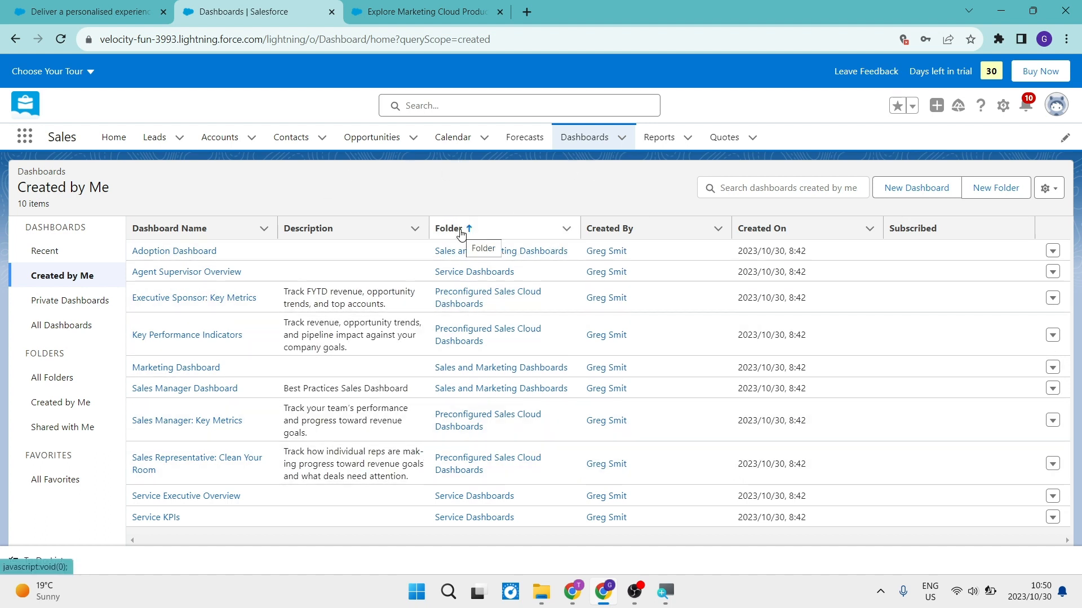
{"action": "left_click", "coordinate": [658, 140]}
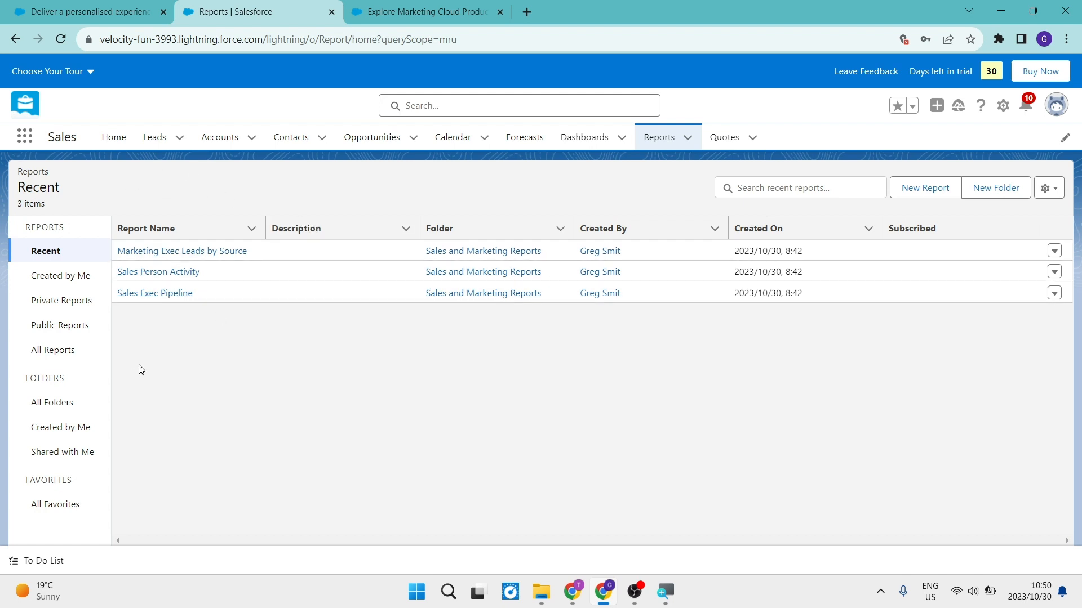
- View the recently viewed quotes, and look through all available apps in the App Launcher before closing it
{"action": "left_click", "coordinate": [740, 140]}
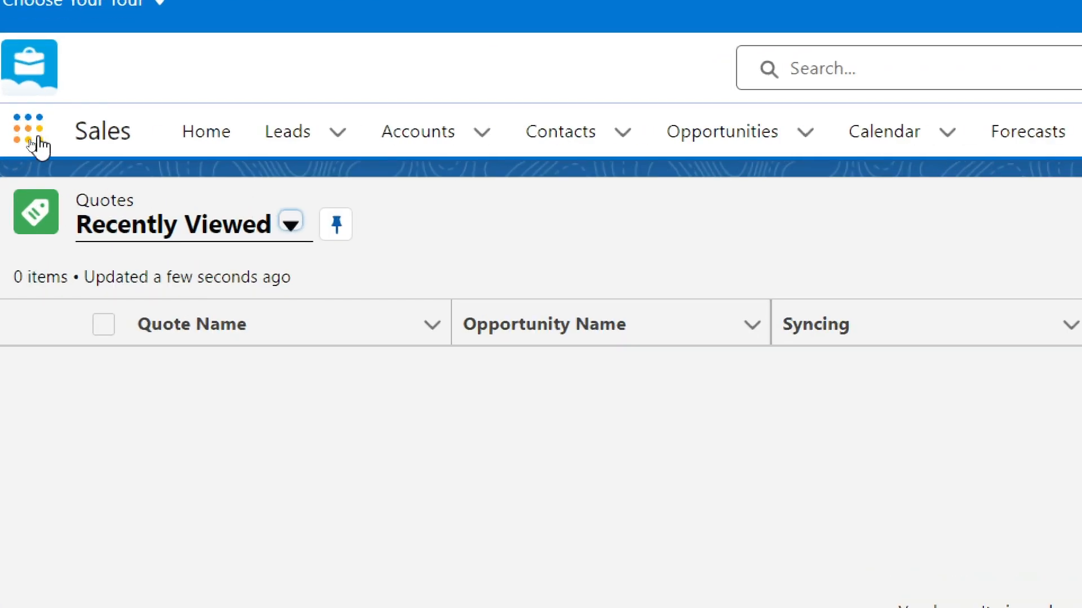
{"action": "left_click", "coordinate": [31, 140]}
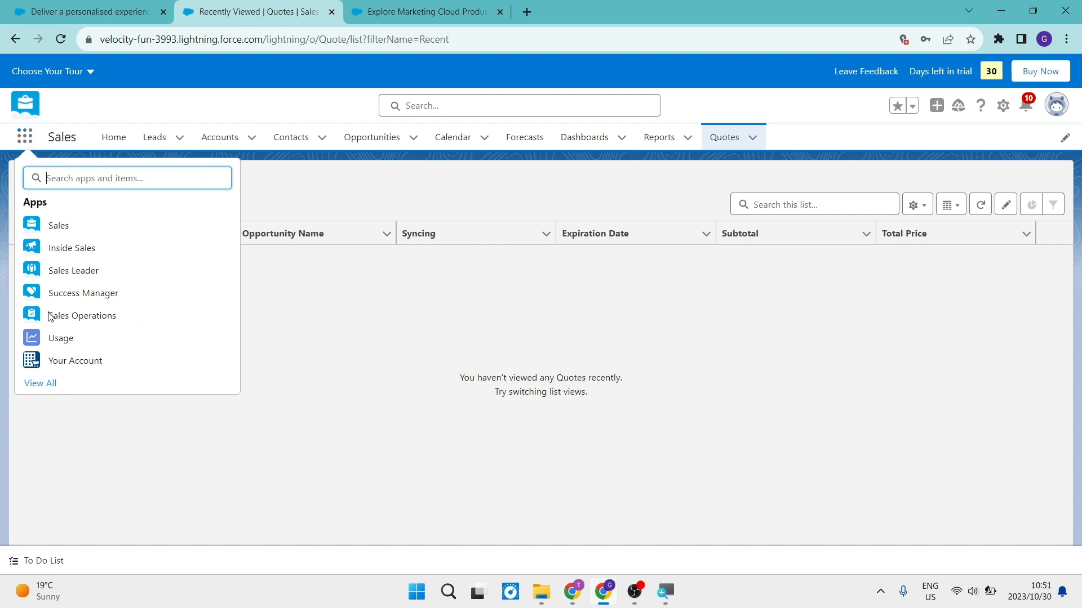
{"action": "left_click", "coordinate": [48, 385]}
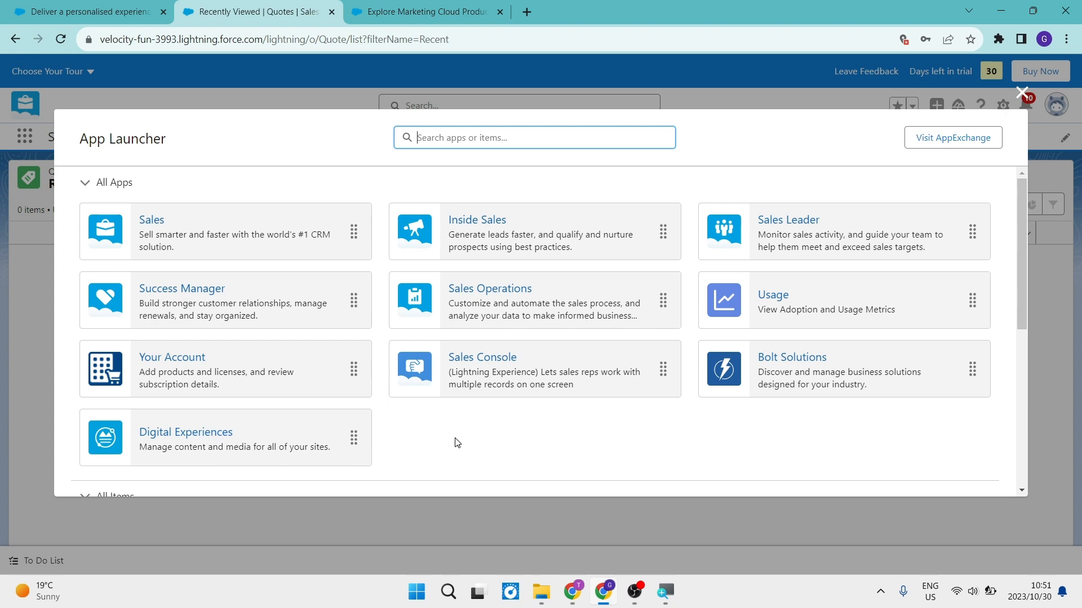
{"action": "left_click", "coordinate": [1023, 92]}
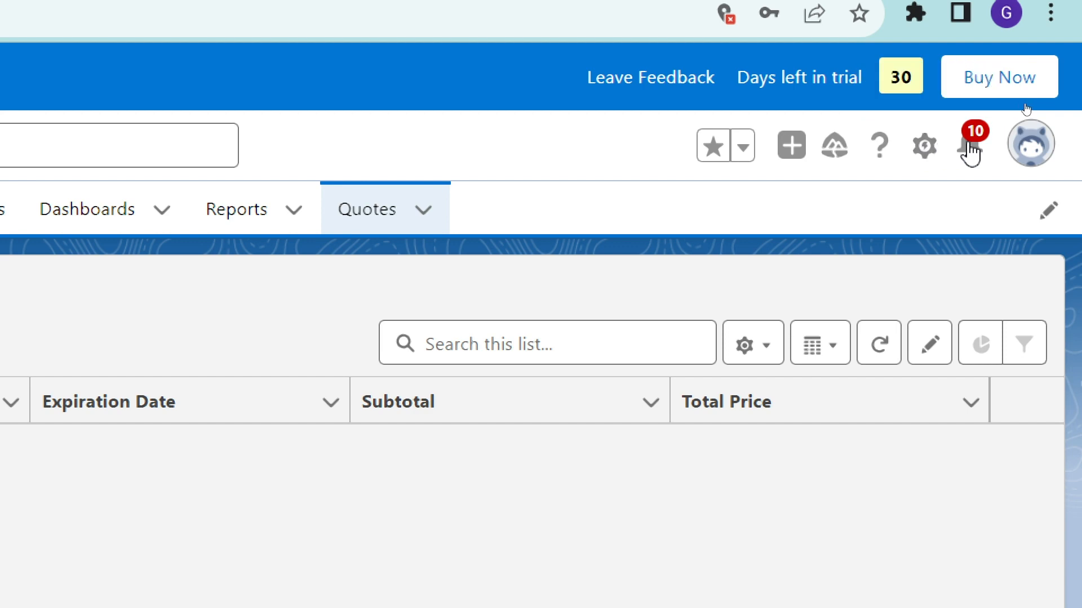
- View the user profile's display density and account options, and close them without changing anything
{"action": "left_click", "coordinate": [1028, 155]}
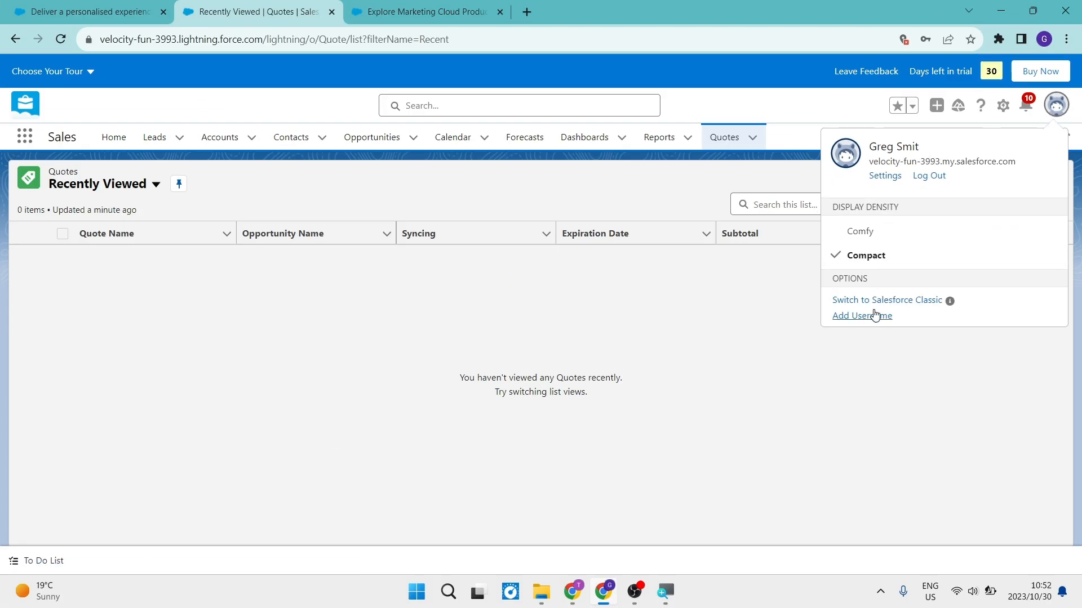
{"action": "left_click", "coordinate": [674, 299]}
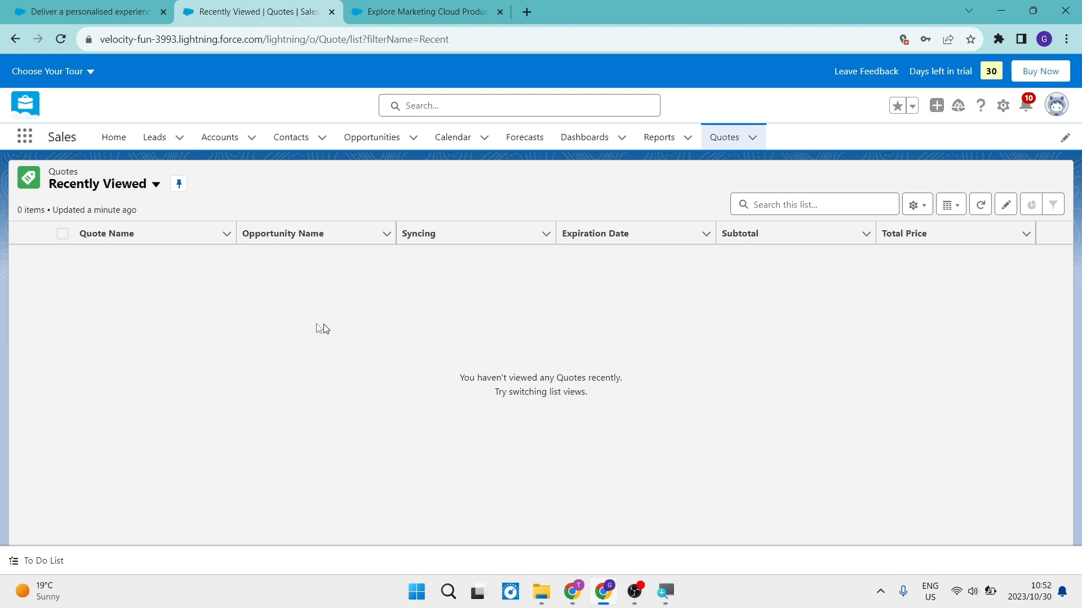